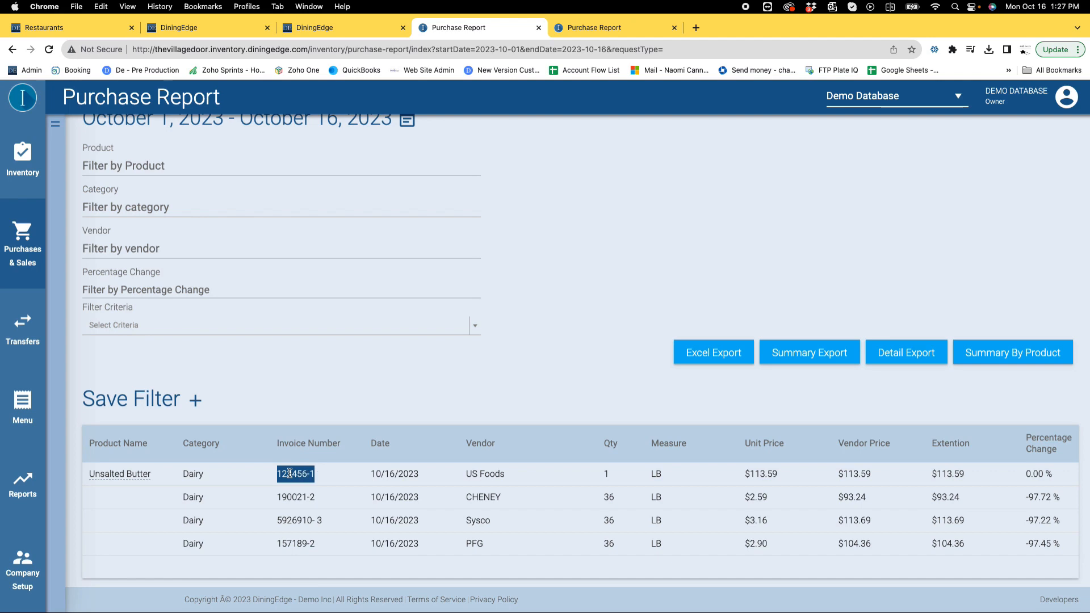
Copy the US Foods unsalted butter invoice number from the purchase report and check that row's percentage change and unit price.
{"action": "right_click", "coordinate": [289, 473]}
{"action": "left_click", "coordinate": [307, 457]}
{"action": "left_click", "coordinate": [1047, 475]}
{"action": "triple_click", "coordinate": [1047, 475]}
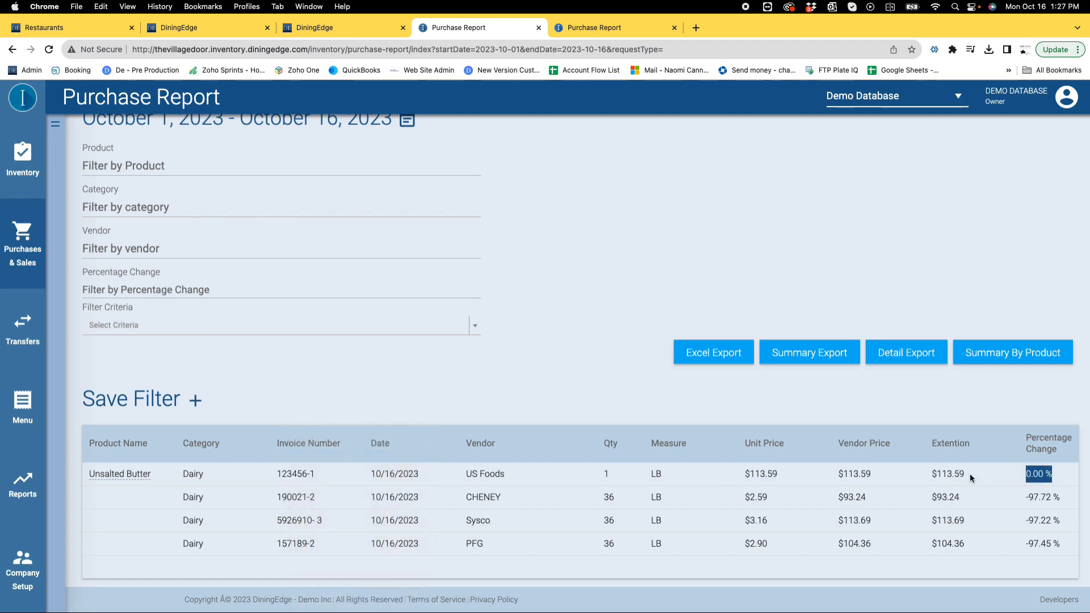
{"action": "left_click_drag", "start_coordinate": [785, 474], "coordinate": [733, 476]}
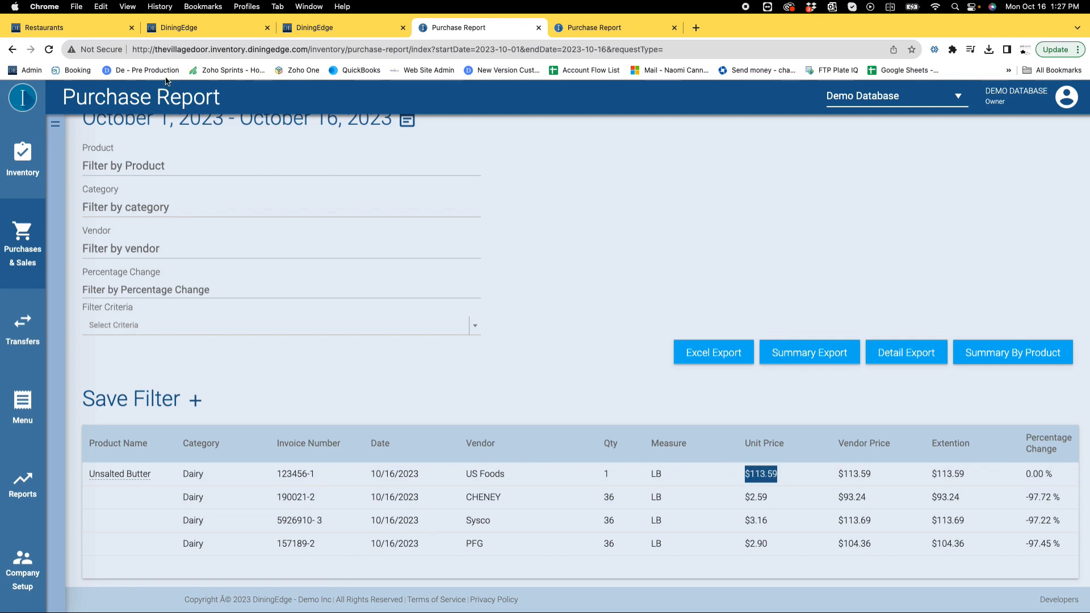
Search the discrepancy reports history for the copied invoice number and open the matching US Foods order.
{"action": "left_click", "coordinate": [315, 27]}
{"action": "key", "text": "cmd+v"}
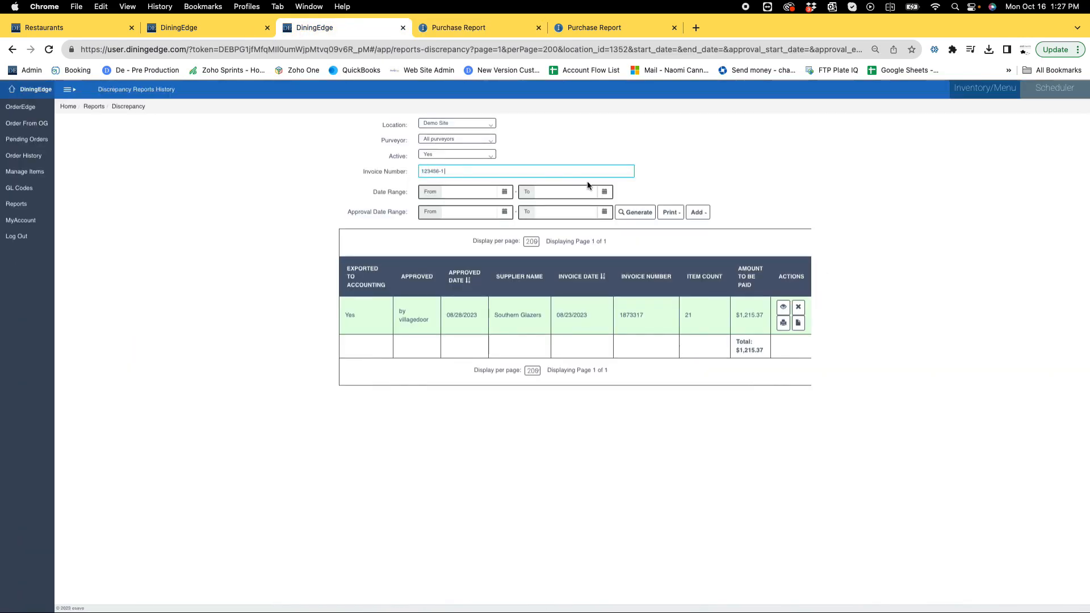
{"action": "left_click", "coordinate": [633, 212]}
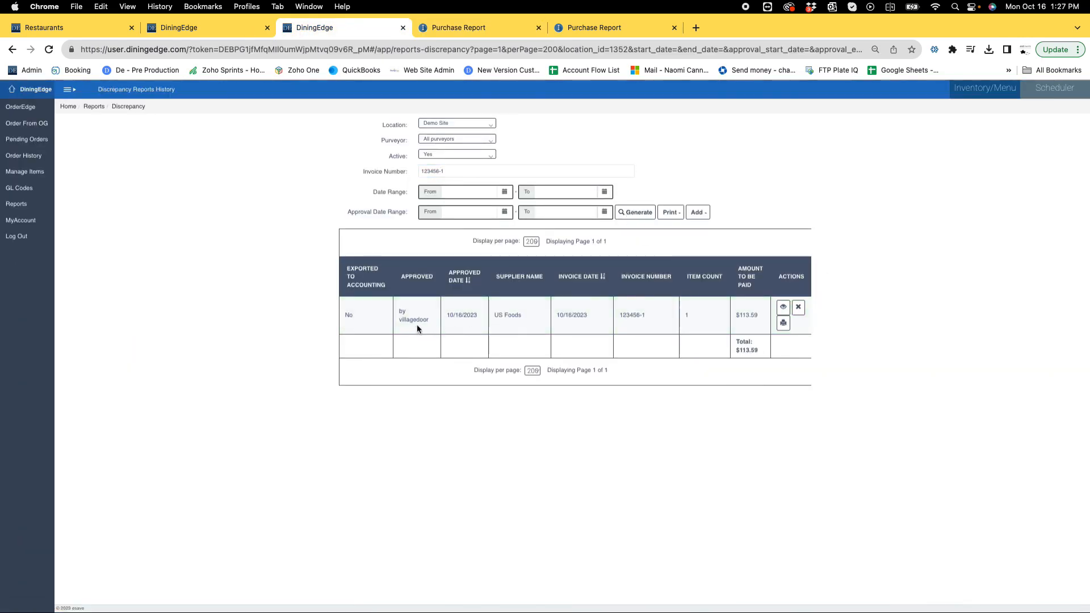
{"action": "left_click", "coordinate": [783, 307]}
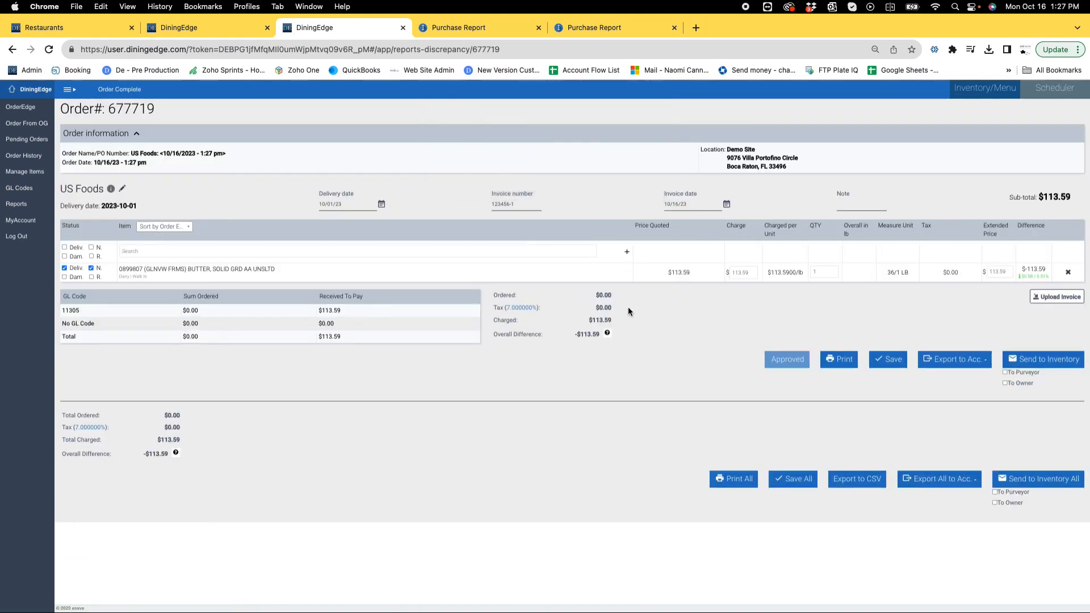
Remove the unsalted butter line from the US Foods order and add the item back using its item code.
{"action": "double_click", "coordinate": [132, 267]}
{"action": "left_click", "coordinate": [1068, 272]}
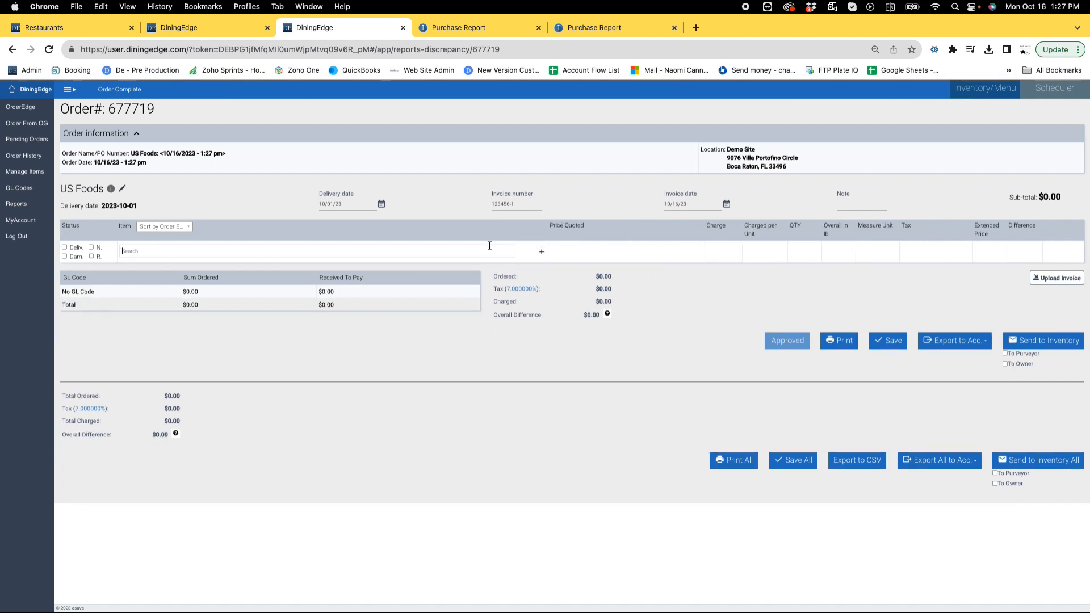
{"action": "left_click", "coordinate": [444, 263]}
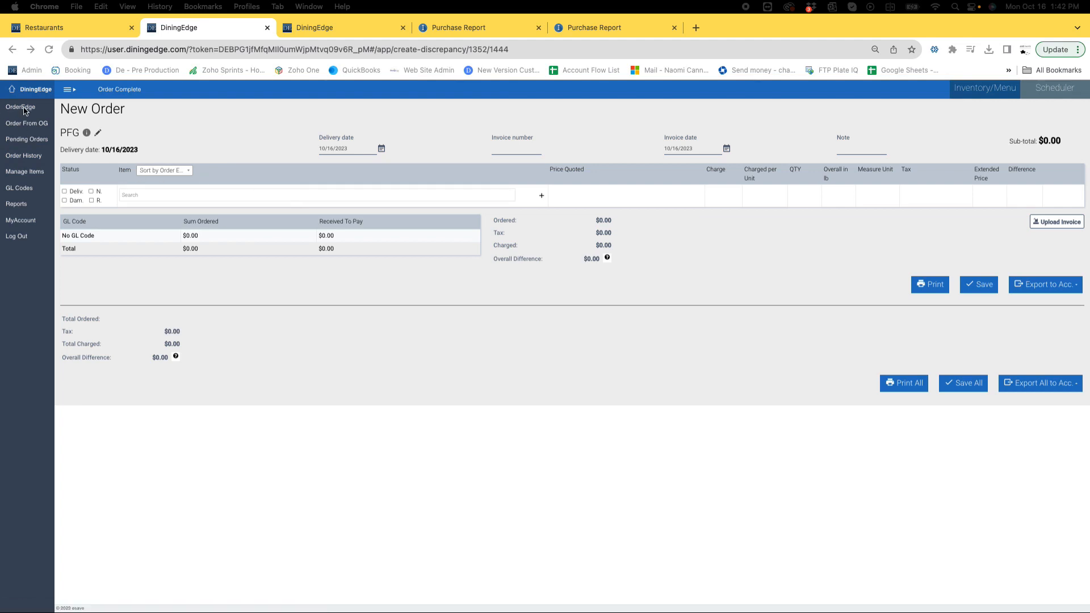
Open the OrderEdge page in a new browser tab and switch to it.
{"action": "right_click", "coordinate": [26, 111]}
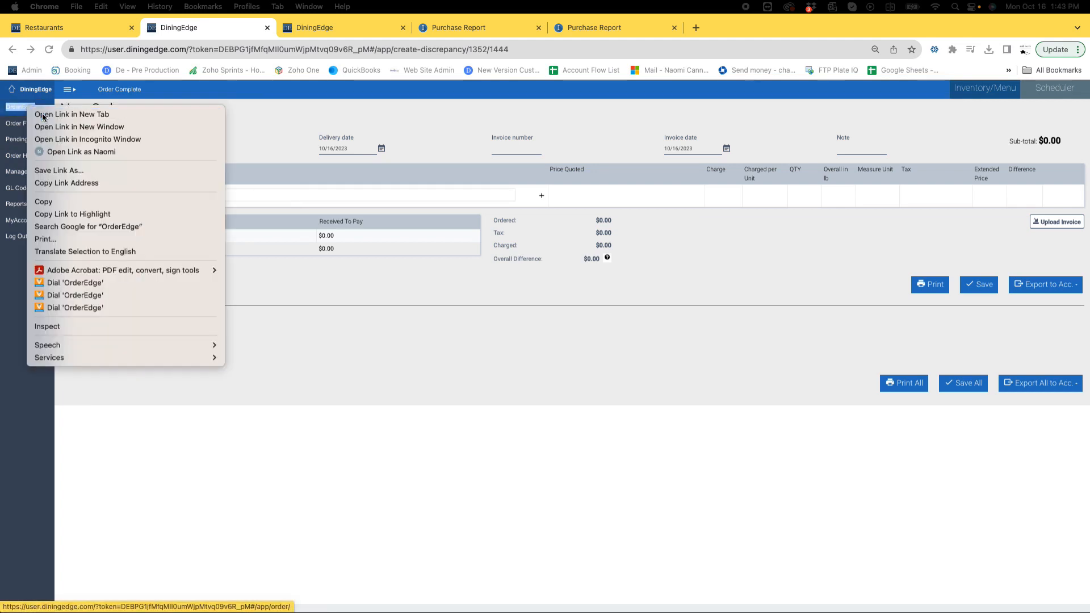
{"action": "left_click", "coordinate": [40, 113]}
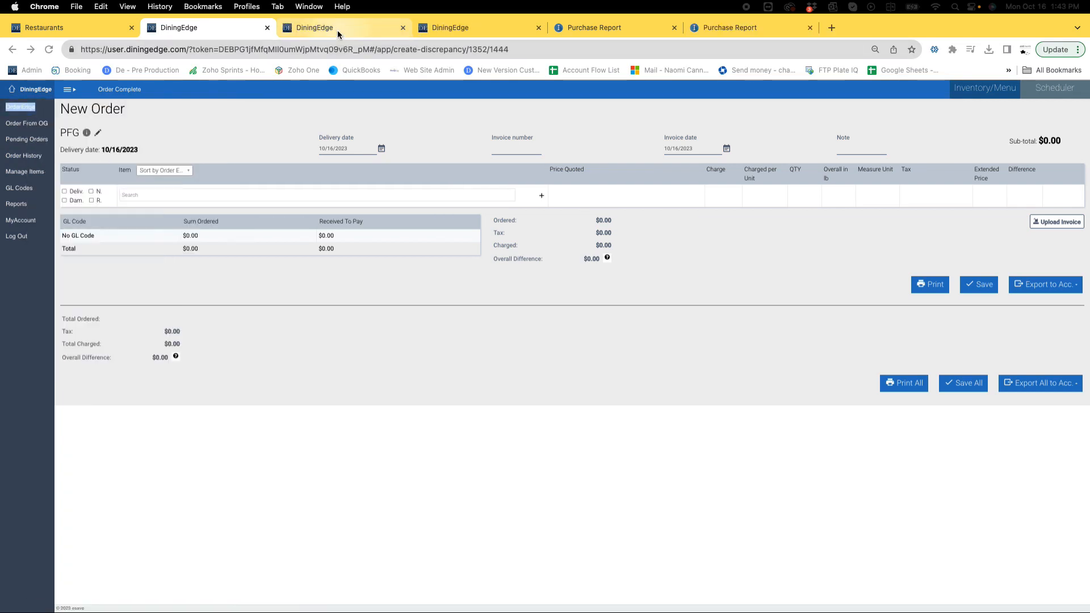
{"action": "left_click", "coordinate": [338, 29]}
{"action": "left_click", "coordinate": [632, 188]}
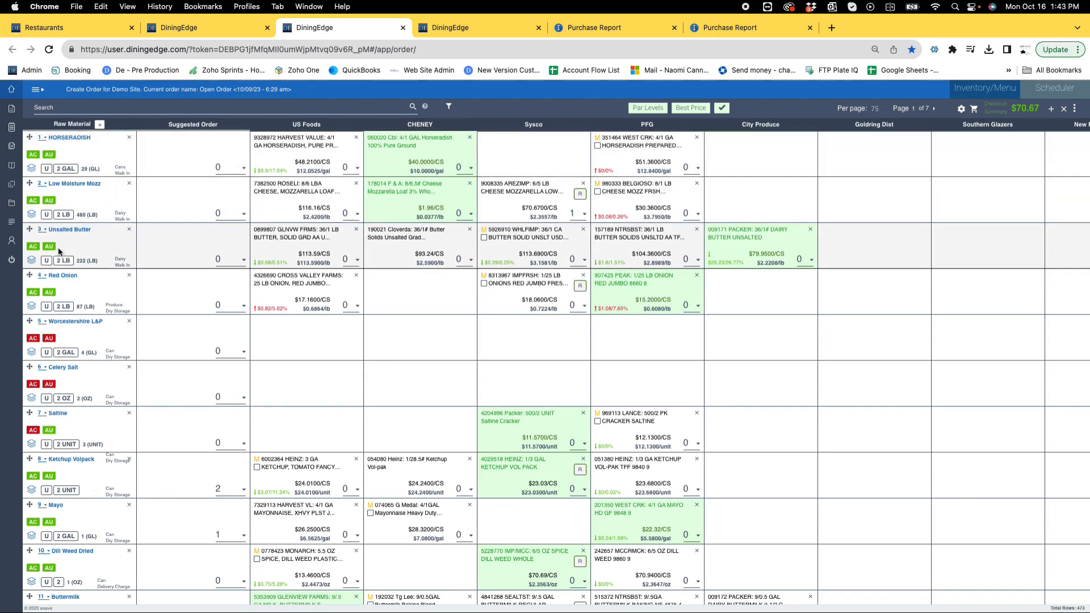
Set the total units of the US Foods unsalted butter item to 36 LB and save the unit settings.
{"action": "left_click", "coordinate": [32, 260]}
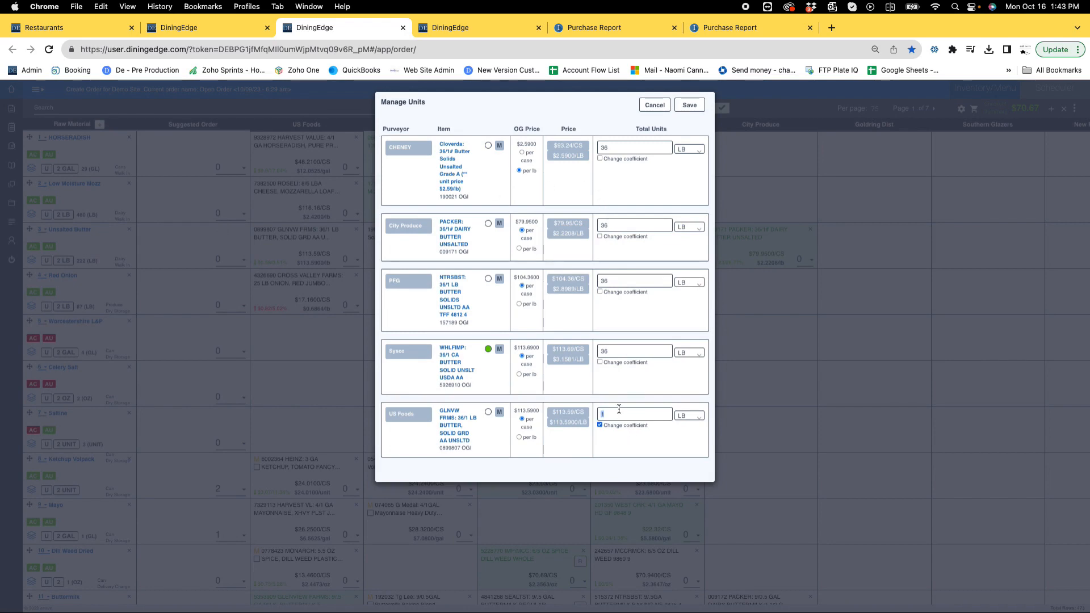
{"action": "type", "text": "36"}
{"action": "left_click", "coordinate": [690, 106]}
{"action": "left_click", "coordinate": [690, 106]}
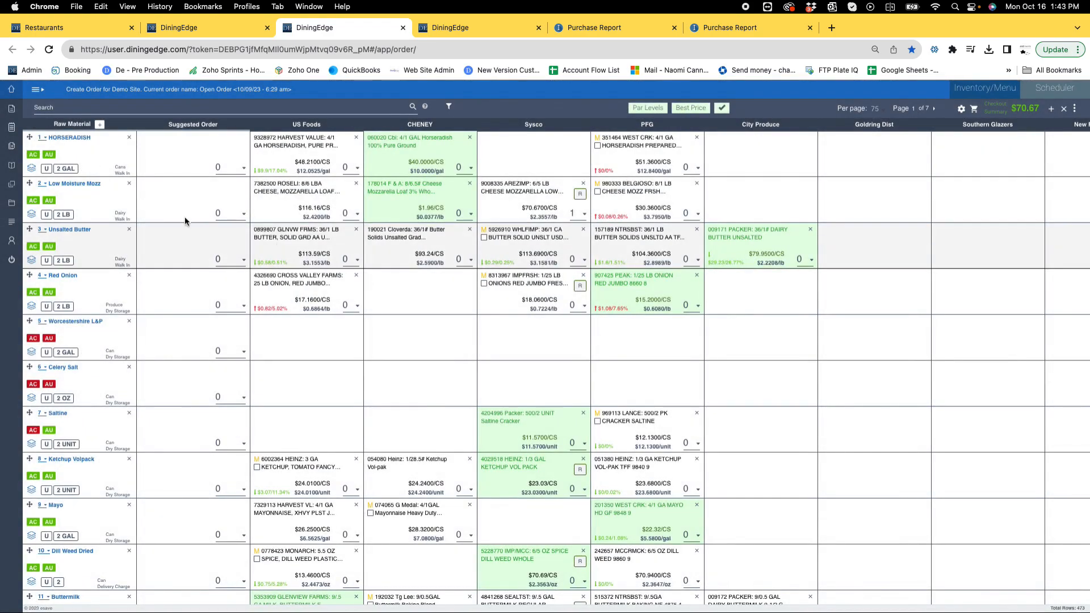
Examine the per case and per lb price options in the unit settings of Low Moisture Mozz.
{"action": "left_click", "coordinate": [47, 214]}
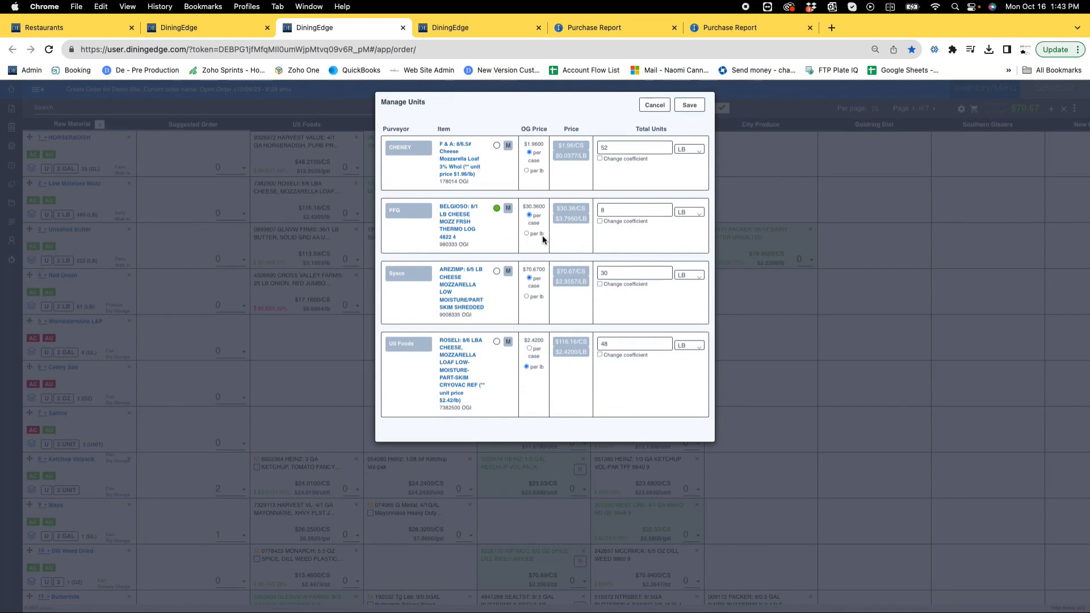
{"action": "left_click_drag", "start_coordinate": [541, 239], "coordinate": [521, 239]}
{"action": "left_click_drag", "start_coordinate": [541, 177], "coordinate": [522, 177]}
{"action": "left_click", "coordinate": [530, 350]}
{"action": "left_click", "coordinate": [528, 360]}
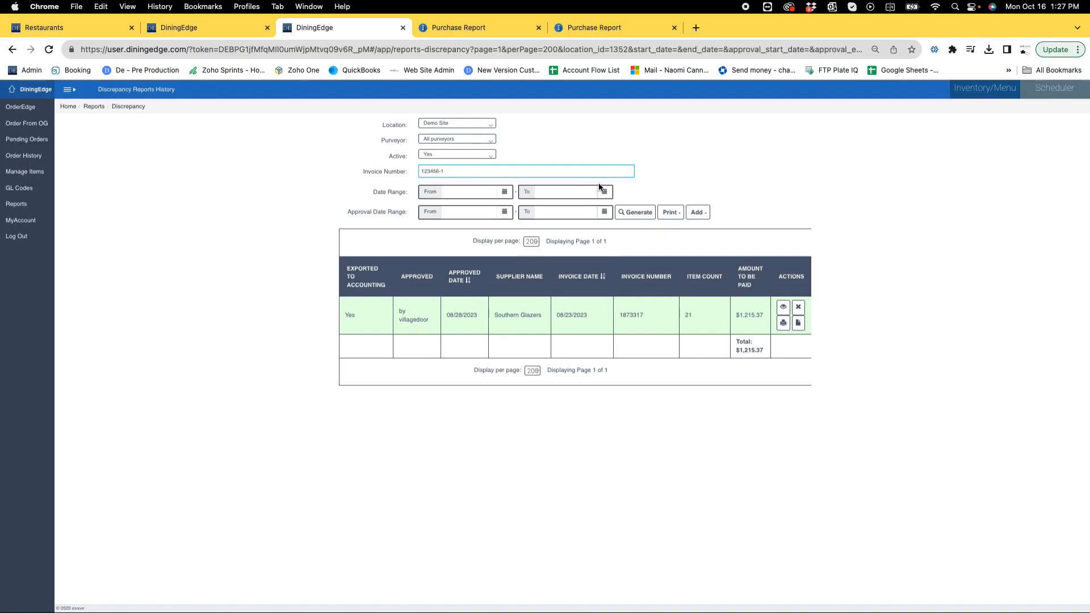
Open the US Foods order through the invoice number search and replace its butter line by re-adding item 0899807.
{"action": "left_click", "coordinate": [629, 213]}
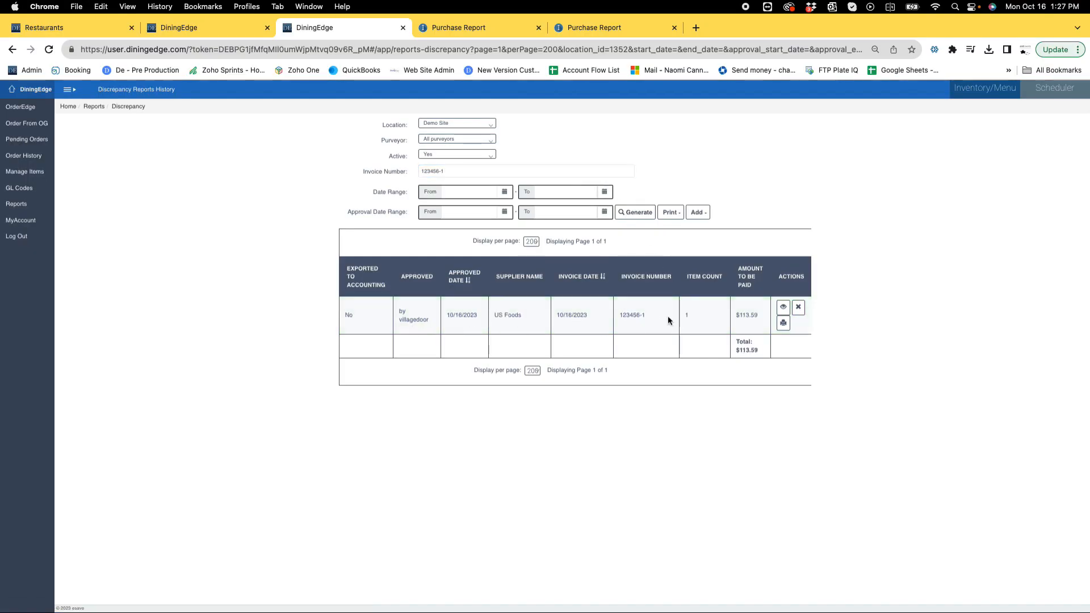
{"action": "left_click", "coordinate": [784, 308]}
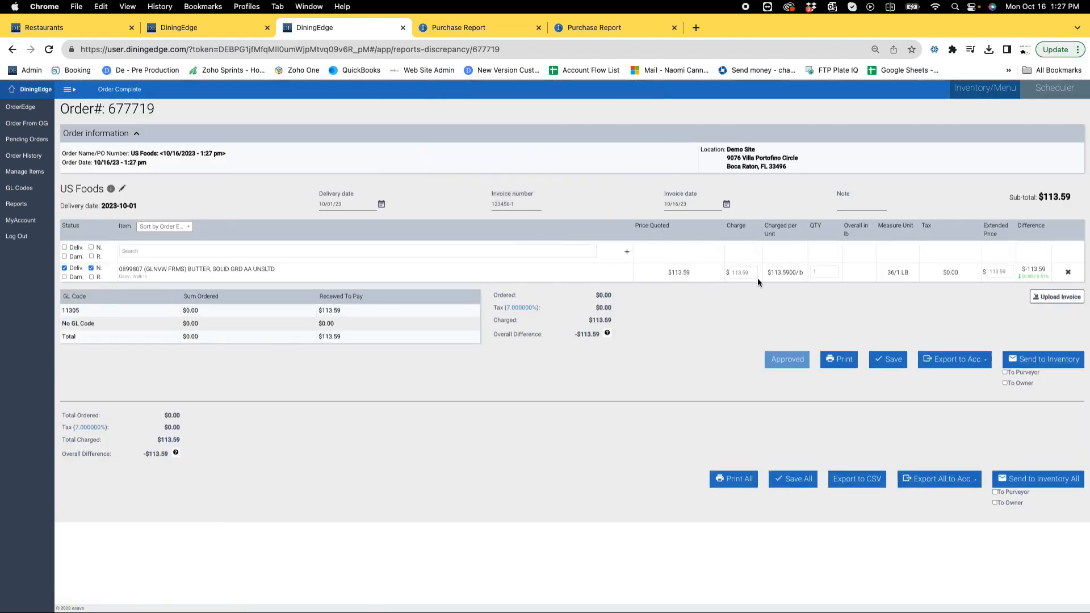
{"action": "double_click", "coordinate": [132, 269]}
{"action": "key", "text": "super+c"}
{"action": "left_click", "coordinate": [1068, 272]}
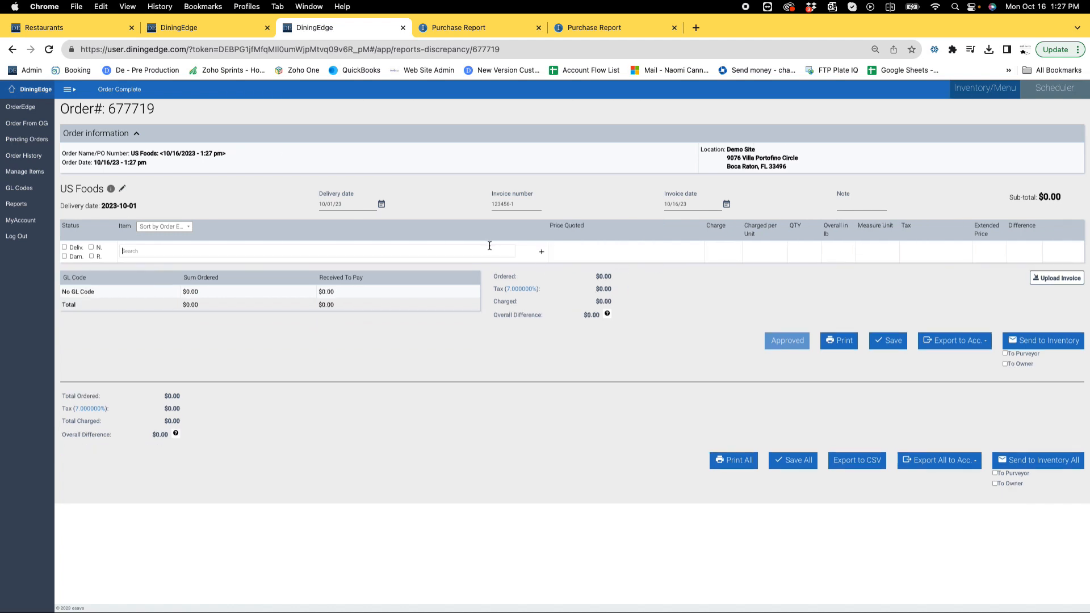
{"action": "key", "text": "super+v"}
{"action": "left_click", "coordinate": [445, 270]}
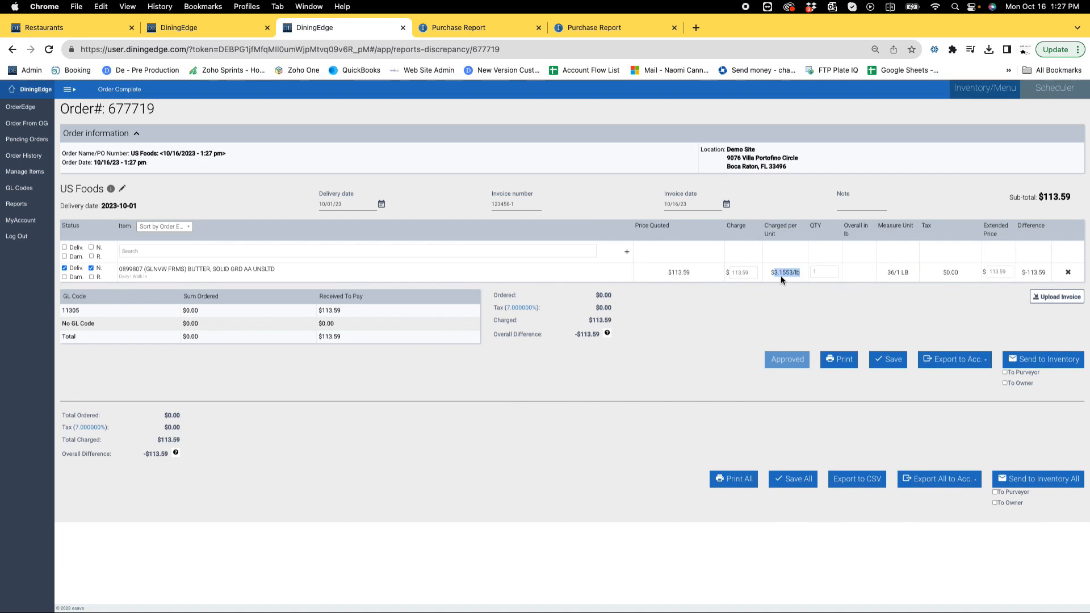
Send the corrected US Foods order to inventory and save all of its changes.
{"action": "left_click", "coordinate": [1039, 362]}
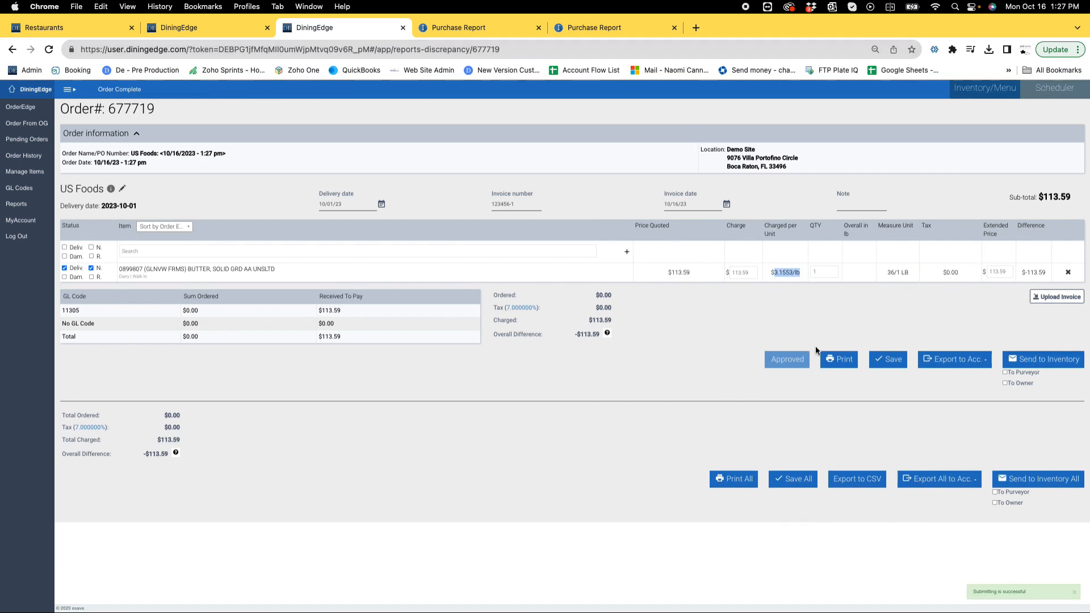
{"action": "left_click", "coordinate": [793, 479]}
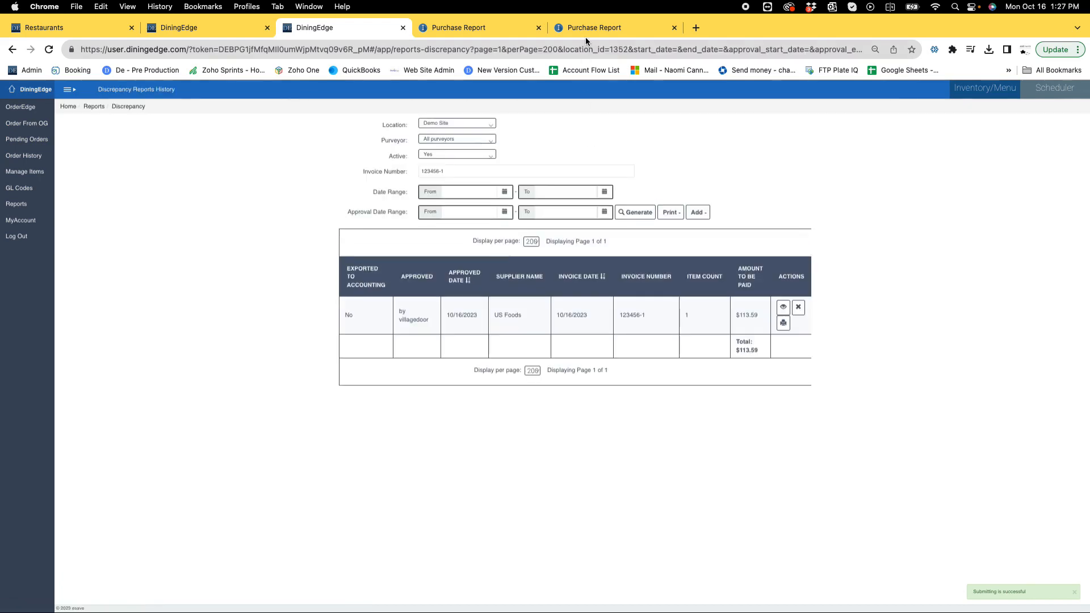
Reload the purchase report and compare the unsalted butter unit prices across the vendors.
{"action": "left_click", "coordinate": [588, 33]}
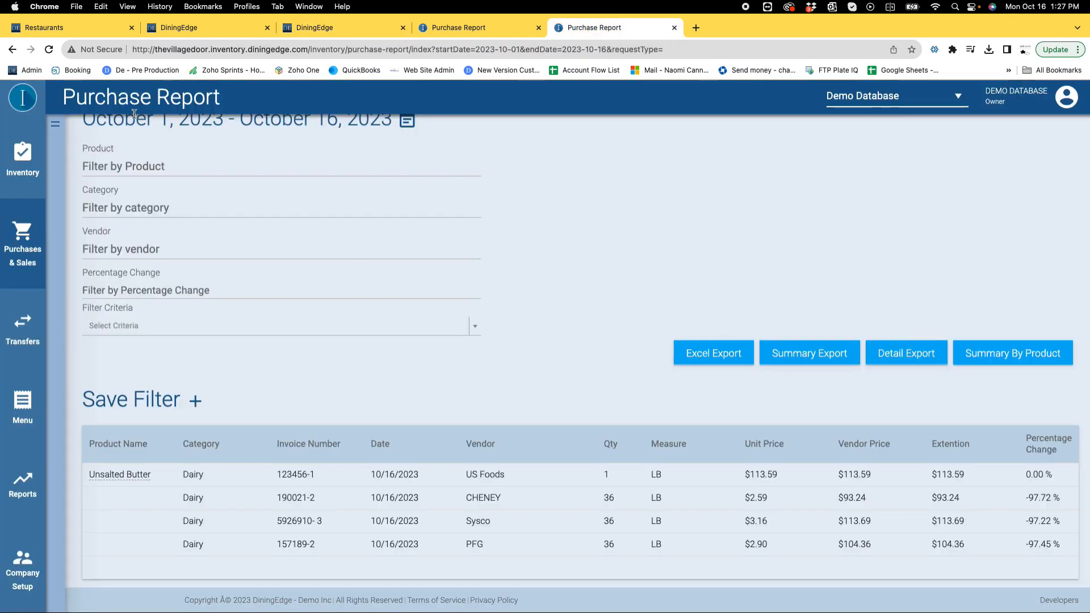
{"action": "left_click", "coordinate": [49, 49]}
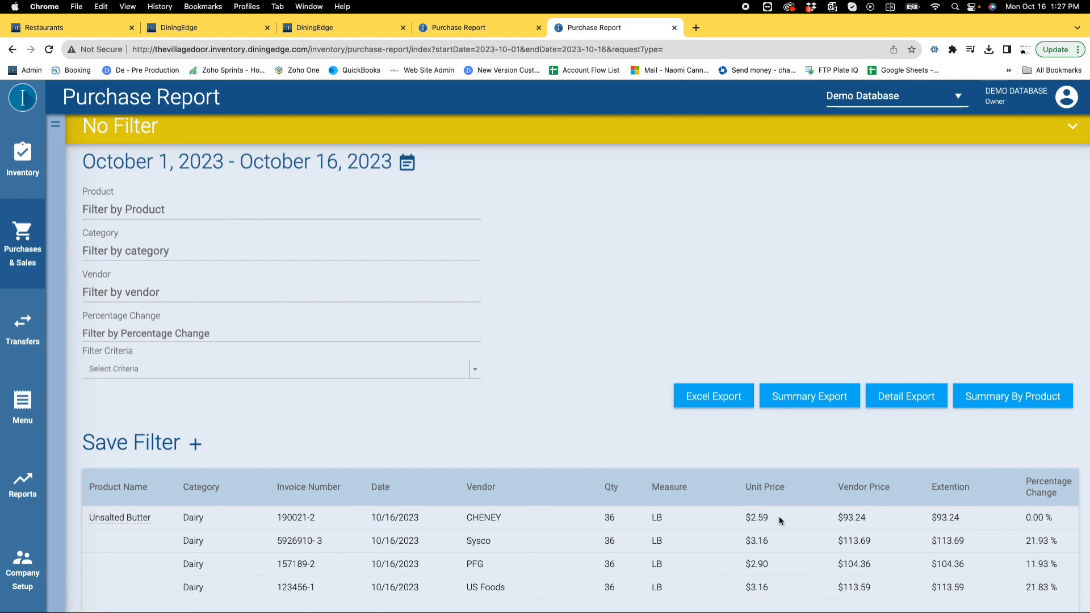
{"action": "left_click_drag", "start_coordinate": [780, 521], "coordinate": [740, 549]}
{"action": "scroll", "coordinate": [738, 523], "scroll_direction": "down", "scroll_amount": 1}
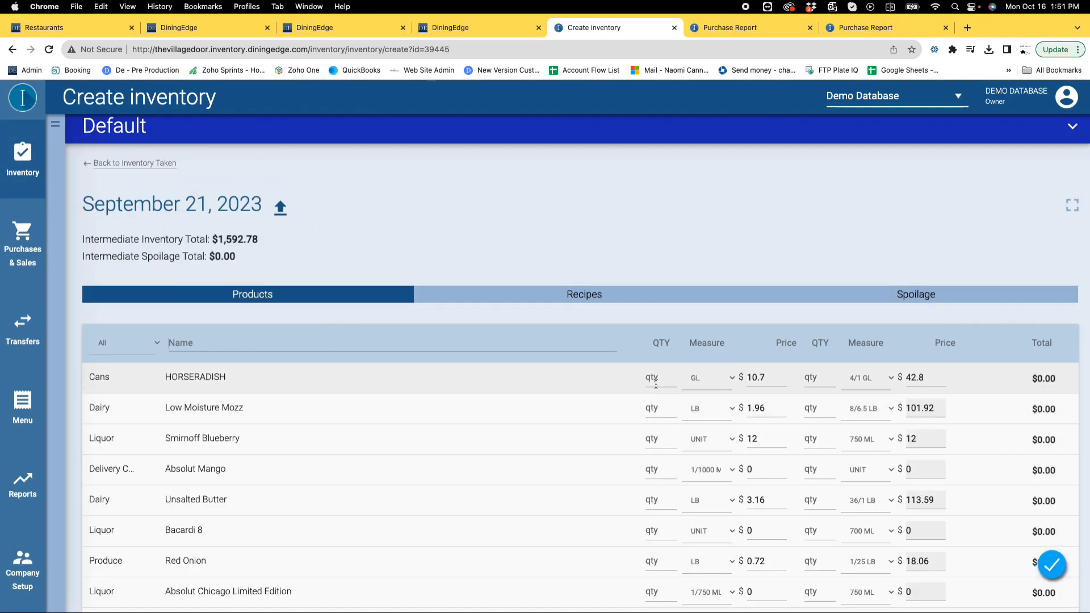
Look over the quantity fields and available count sheets in the September 21, 2023 inventory.
{"action": "left_click", "coordinate": [656, 384]}
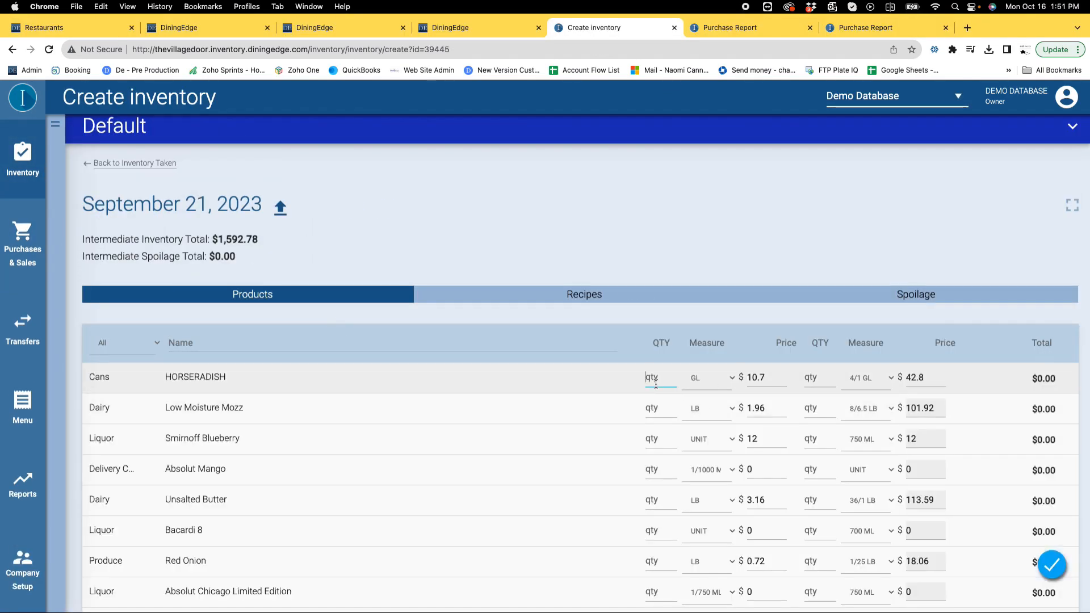
{"action": "left_click", "coordinate": [576, 135]}
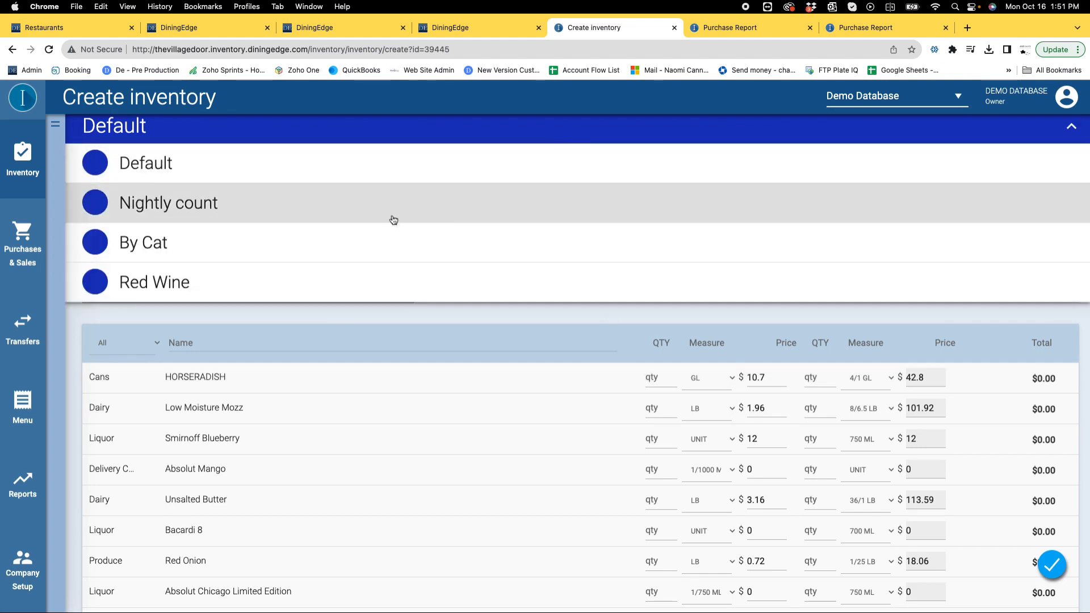
{"action": "scroll", "coordinate": [305, 382], "scroll_direction": "down", "scroll_amount": 4}
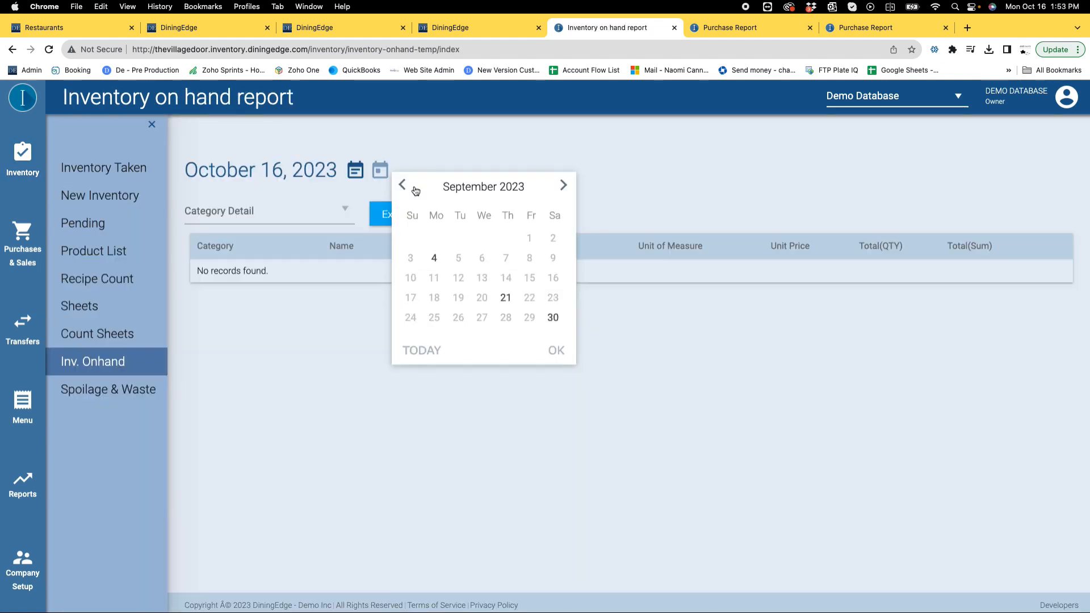
Show the on-hand report for August 10, 2023, and open the inventory behind Absolut Citron's 1.00 count in Well - 1.
{"action": "left_click", "coordinate": [414, 190]}
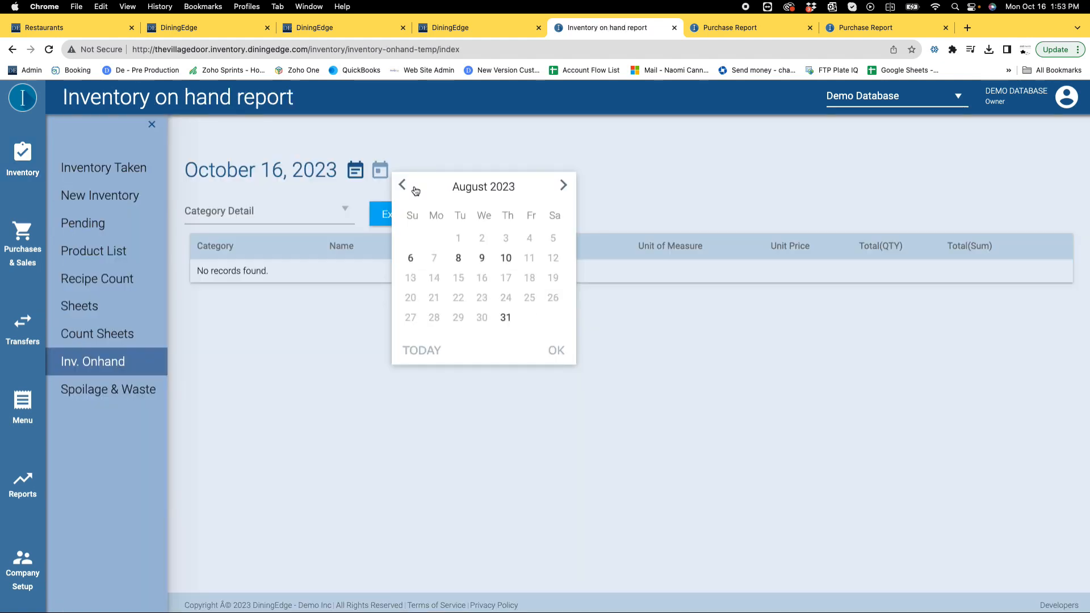
{"action": "left_click", "coordinate": [506, 258]}
{"action": "left_click", "coordinate": [556, 351]}
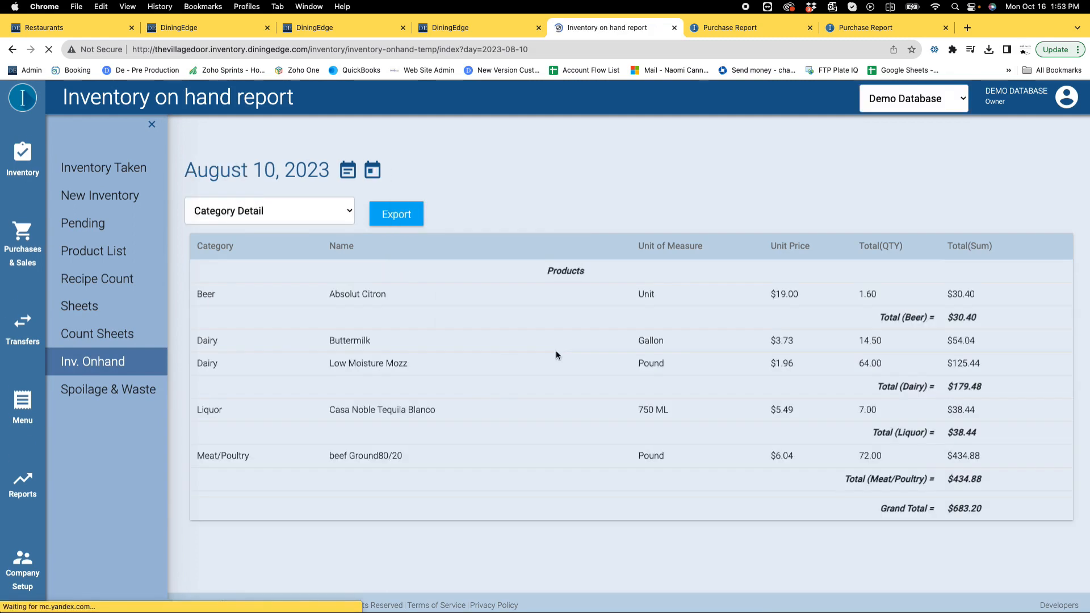
{"action": "left_click", "coordinate": [367, 295]}
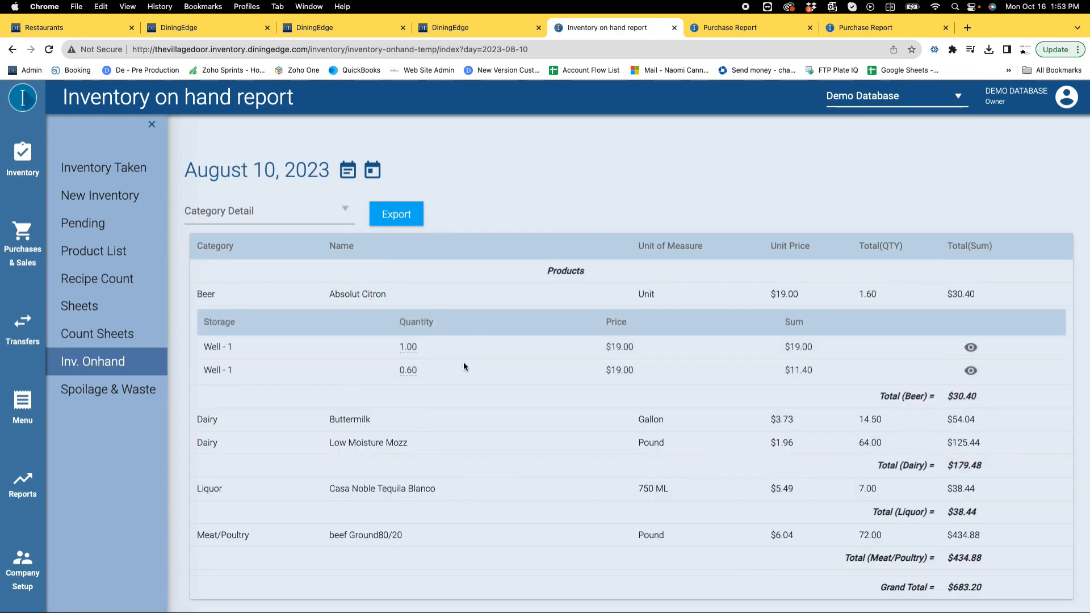
{"action": "left_click", "coordinate": [971, 348]}
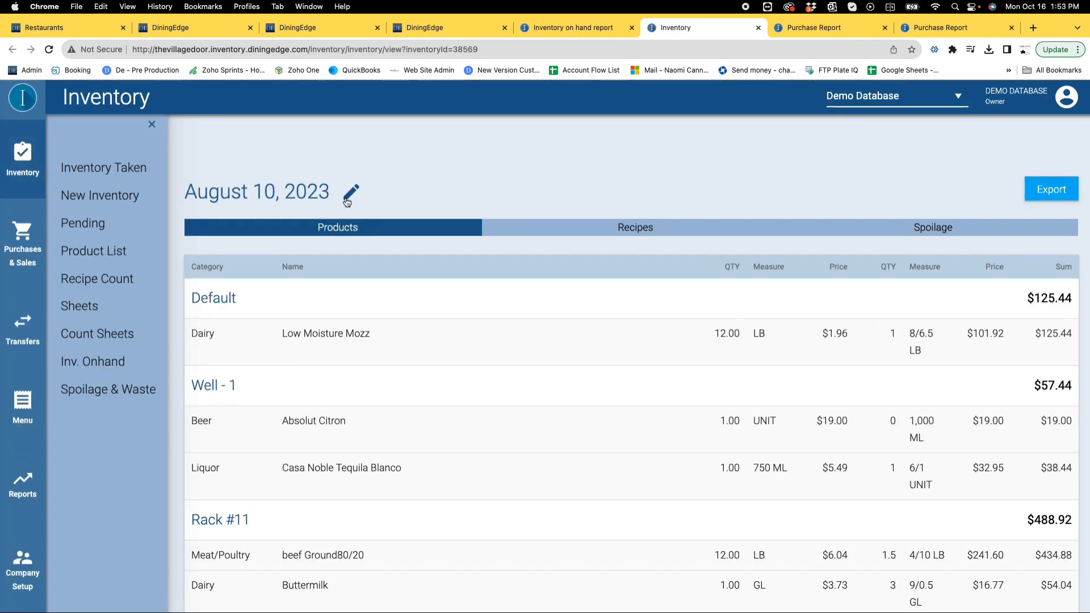
Set the inventory's date to October 17, 2023, and open its product counts for editing.
{"action": "left_click", "coordinate": [349, 194]}
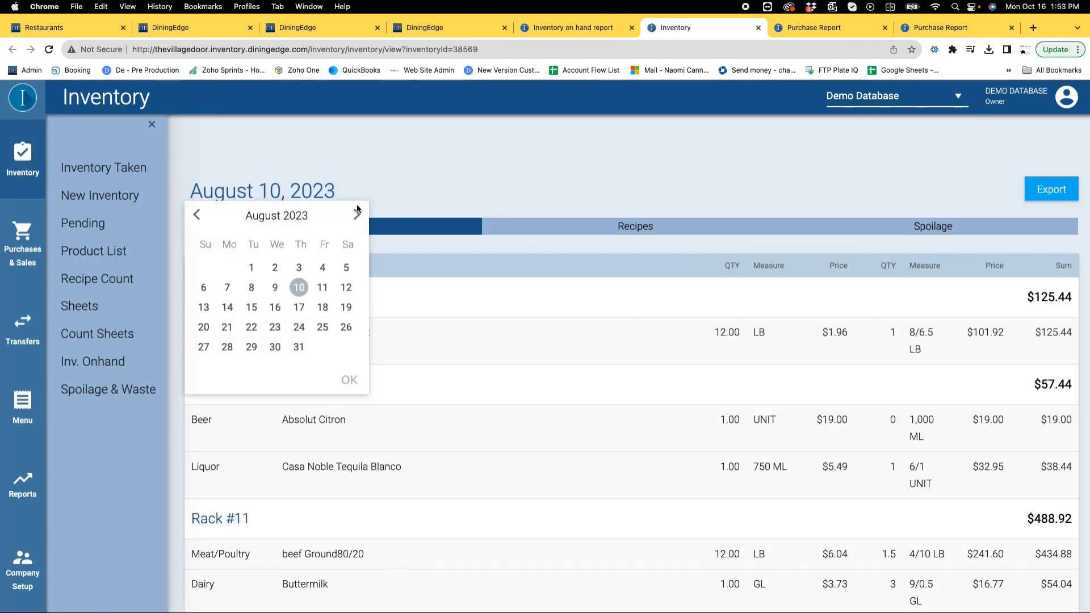
{"action": "left_click", "coordinate": [300, 348]}
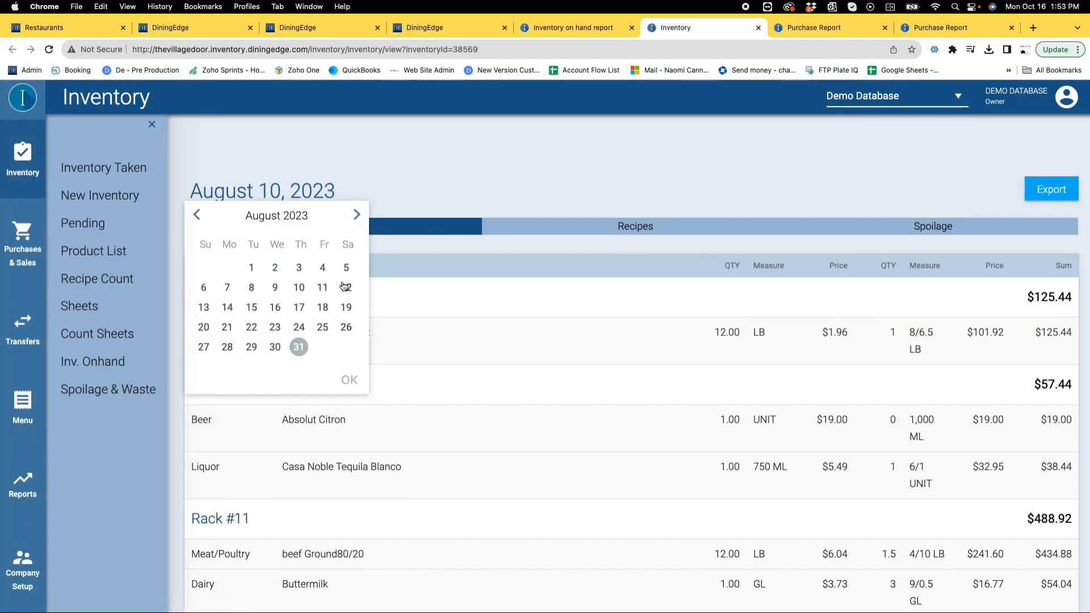
{"action": "left_click", "coordinate": [357, 218]}
{"action": "left_click", "coordinate": [357, 219]}
{"action": "left_click", "coordinate": [252, 307]}
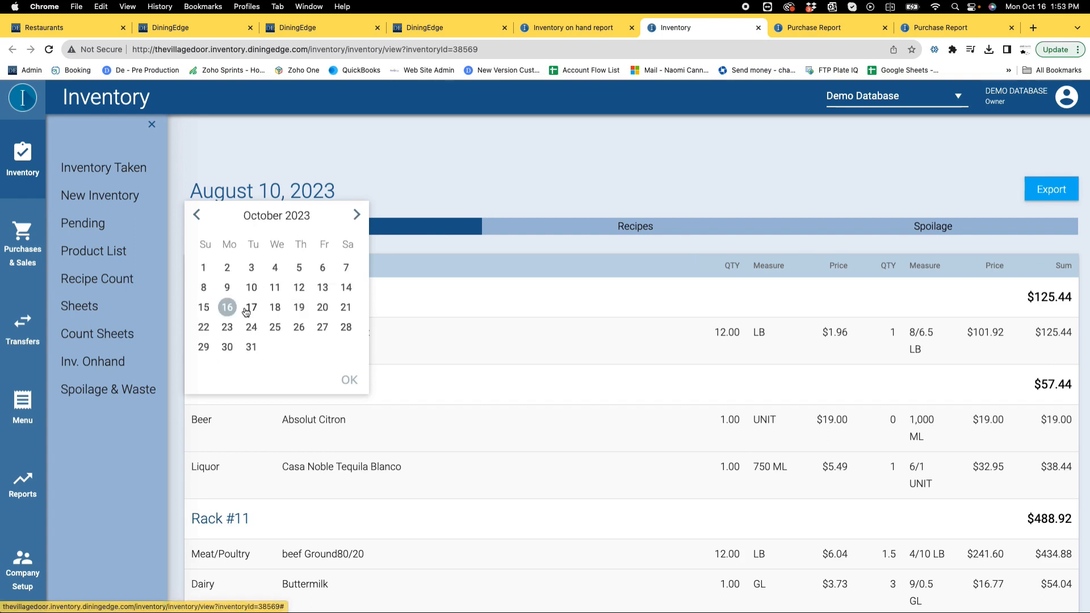
{"action": "left_click", "coordinate": [349, 381]}
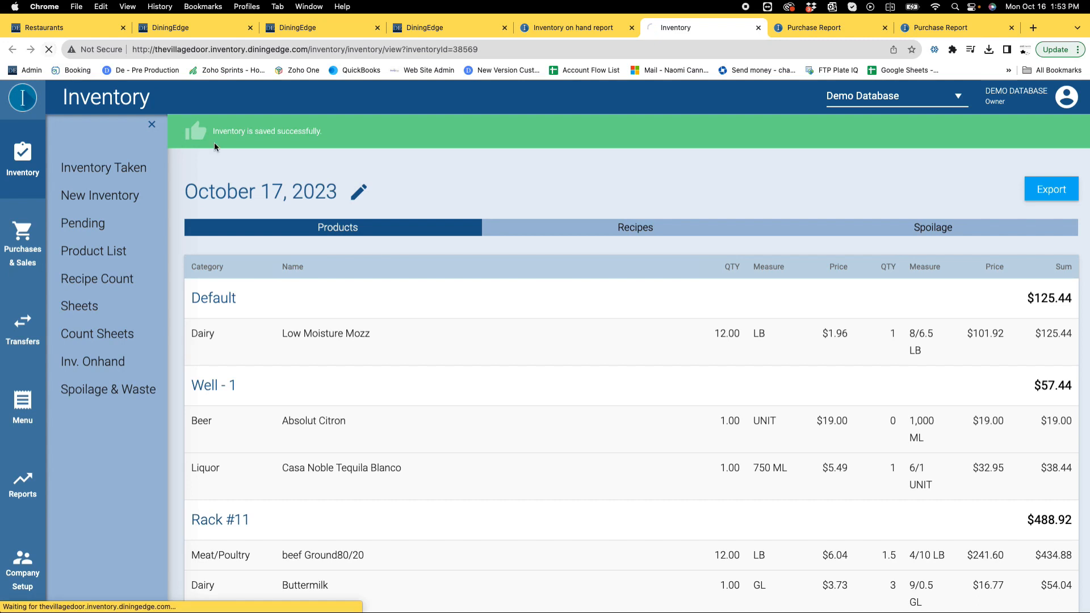
{"action": "left_click", "coordinate": [234, 168]}
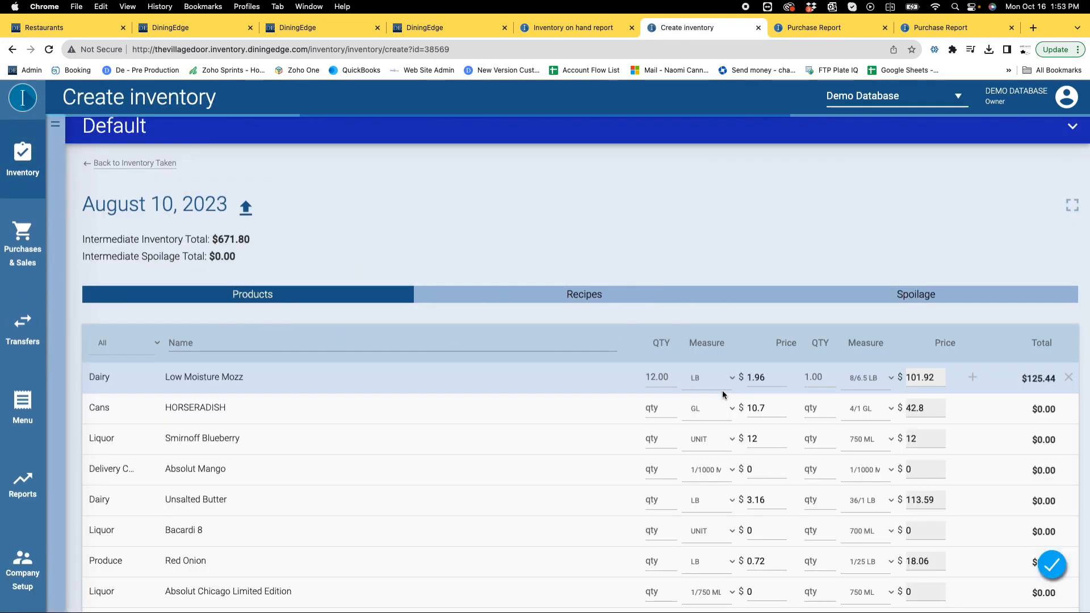
Go through Low Moisture Mozz's quantity and price fields without changing them, and submit the reopened inventory.
{"action": "left_click", "coordinate": [664, 377]}
{"action": "key", "text": "Tab"}
{"action": "key", "text": "Tab"}
{"action": "key", "text": "Tab"}
{"action": "key", "text": "Tab"}
{"action": "key", "text": "Tab"}
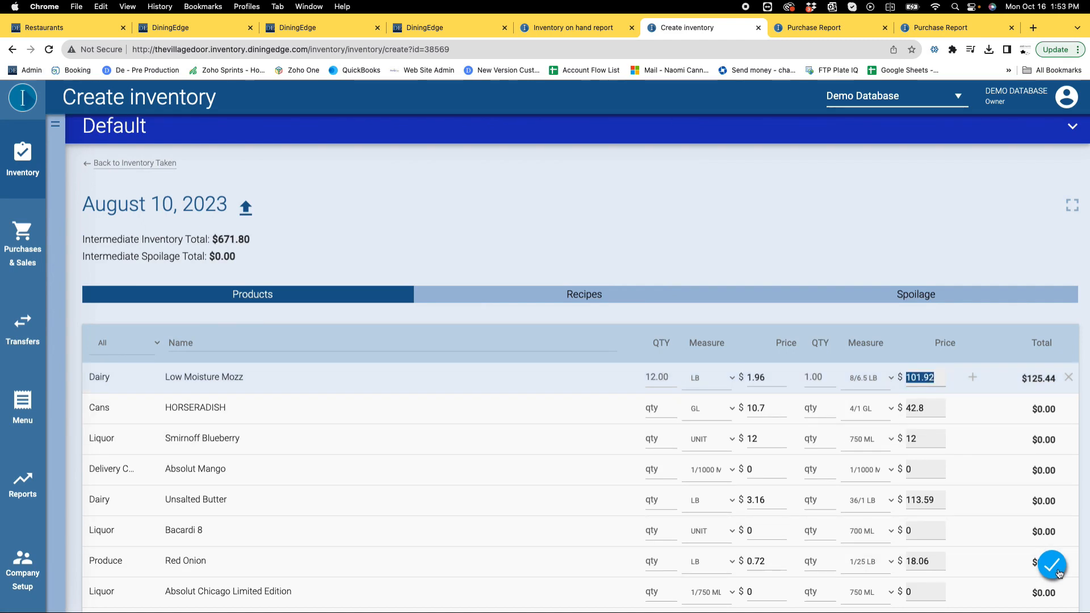
{"action": "left_click", "coordinate": [1052, 565]}
{"action": "left_click", "coordinate": [539, 464]}
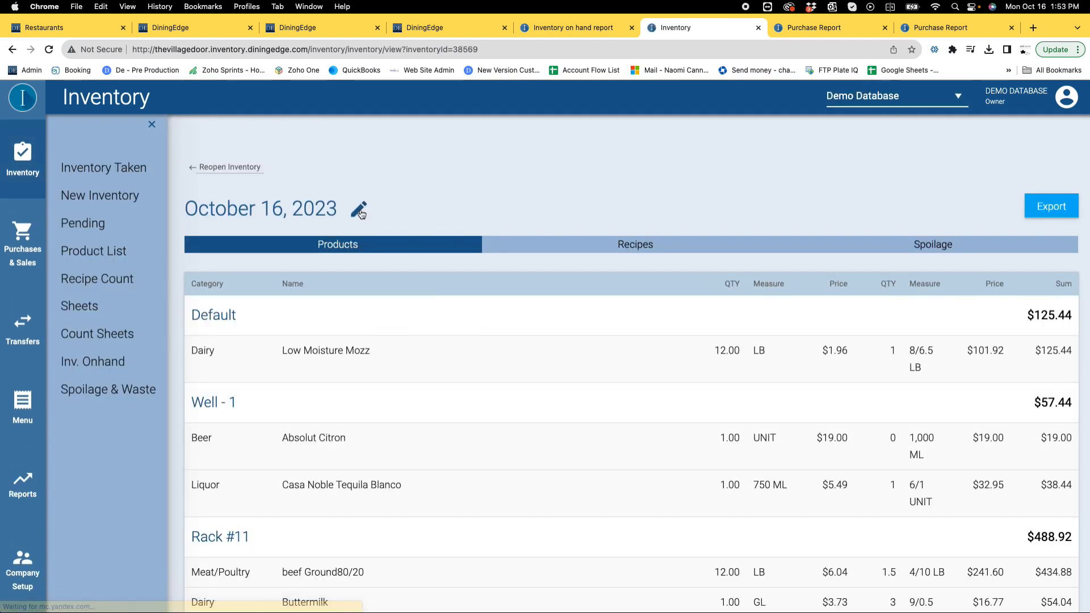
Set the submitted inventory's date to August 12, 2023.
{"action": "left_click", "coordinate": [359, 211]}
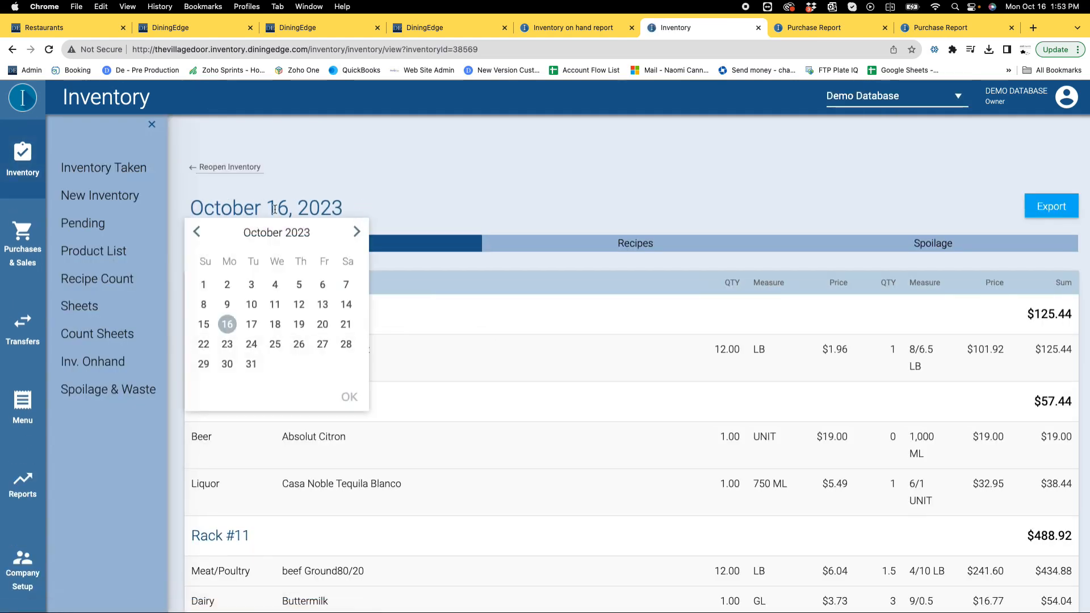
{"action": "left_click", "coordinate": [197, 231]}
{"action": "left_click", "coordinate": [197, 231]}
{"action": "left_click", "coordinate": [197, 232]}
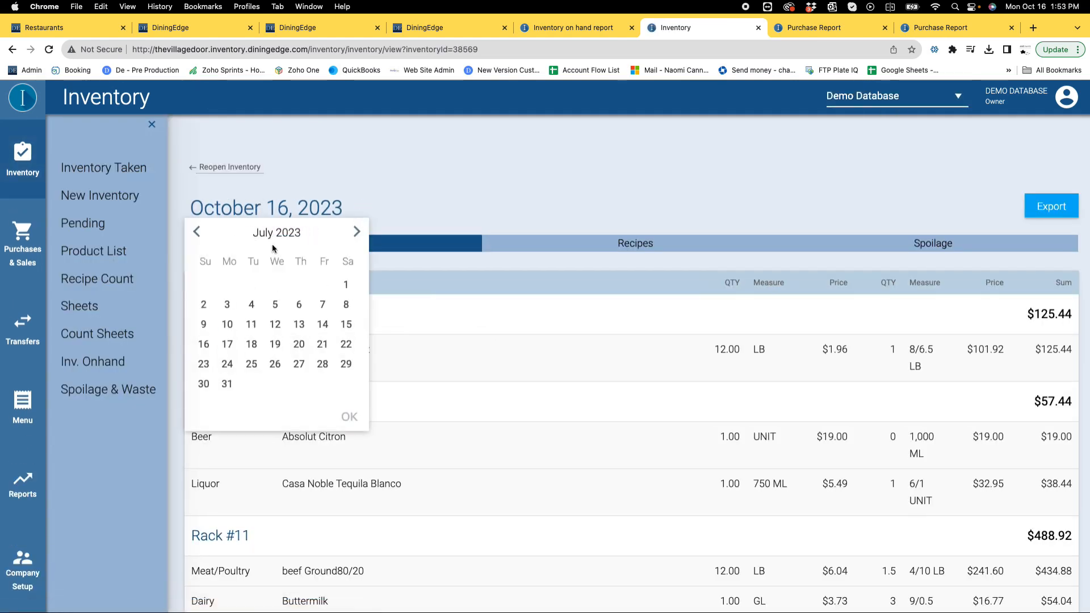
{"action": "left_click", "coordinate": [357, 231]}
{"action": "left_click", "coordinate": [346, 304]}
{"action": "left_click", "coordinate": [349, 394]}
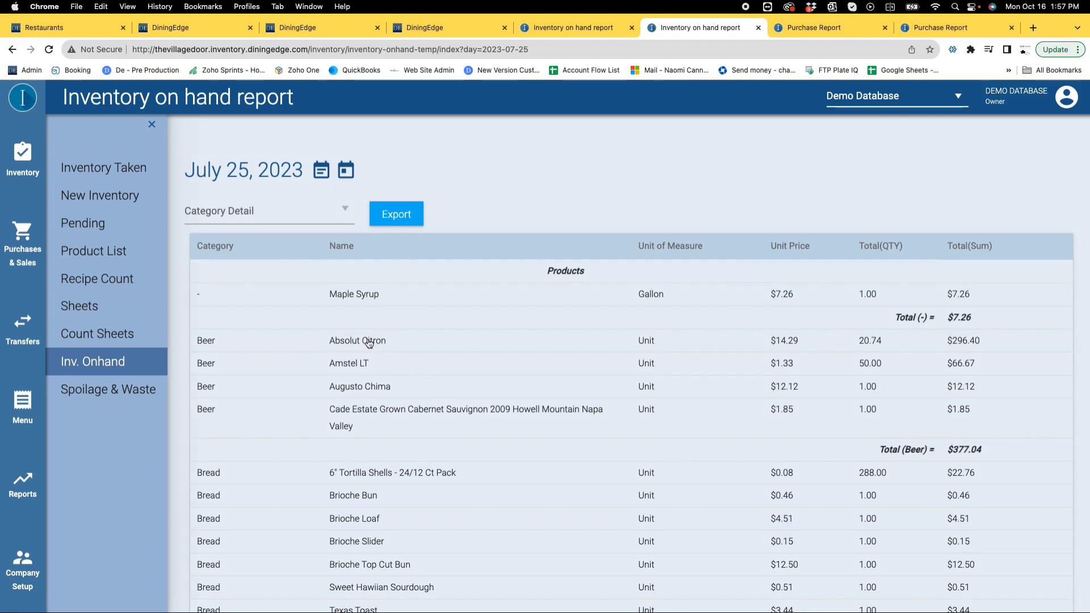
Set all three Absolut Citron counts in Well - 1 to 0 in the July 25, 2023 on-hand report and save them.
{"action": "left_click", "coordinate": [370, 342]}
{"action": "left_click", "coordinate": [407, 396]}
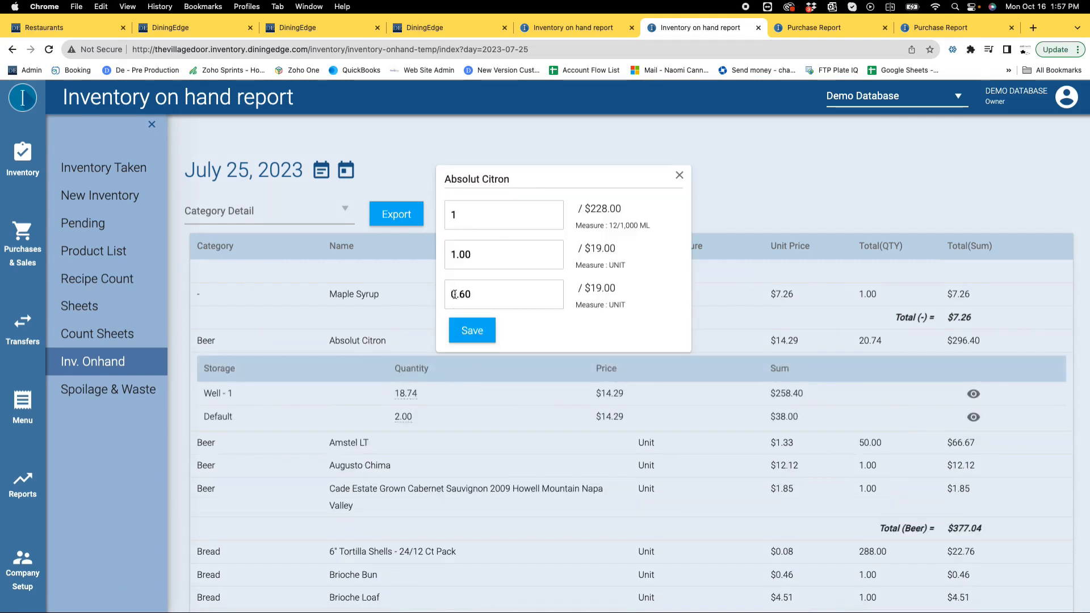
{"action": "double_click", "coordinate": [462, 222]}
{"action": "type", "text": "0"}
{"action": "key", "text": "Tab"}
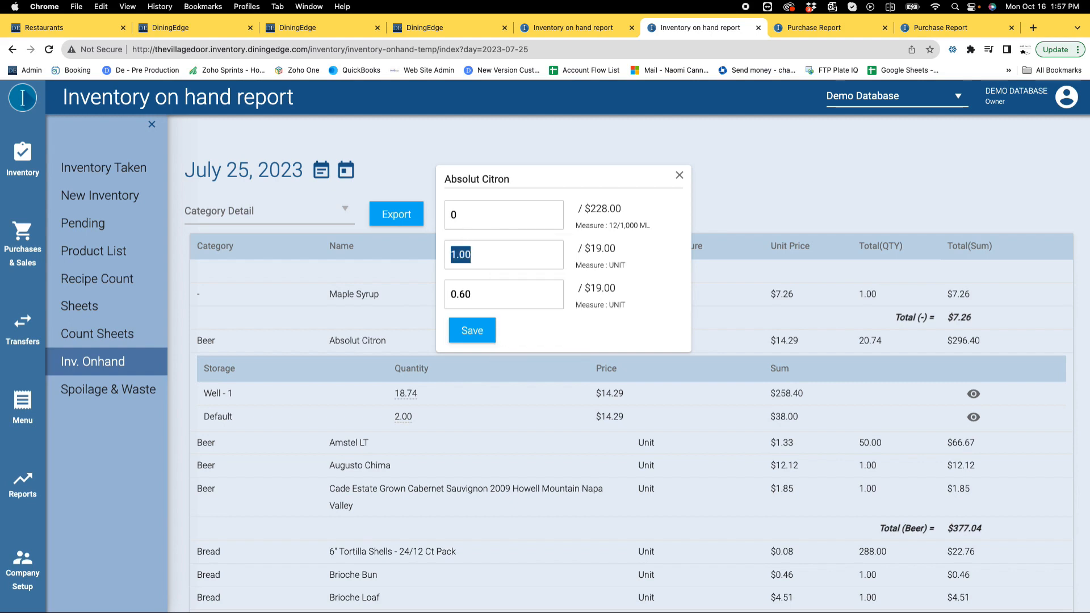
{"action": "type", "text": "0"}
{"action": "key", "text": "Tab"}
{"action": "type", "text": "0"}
{"action": "left_click", "coordinate": [482, 337]}
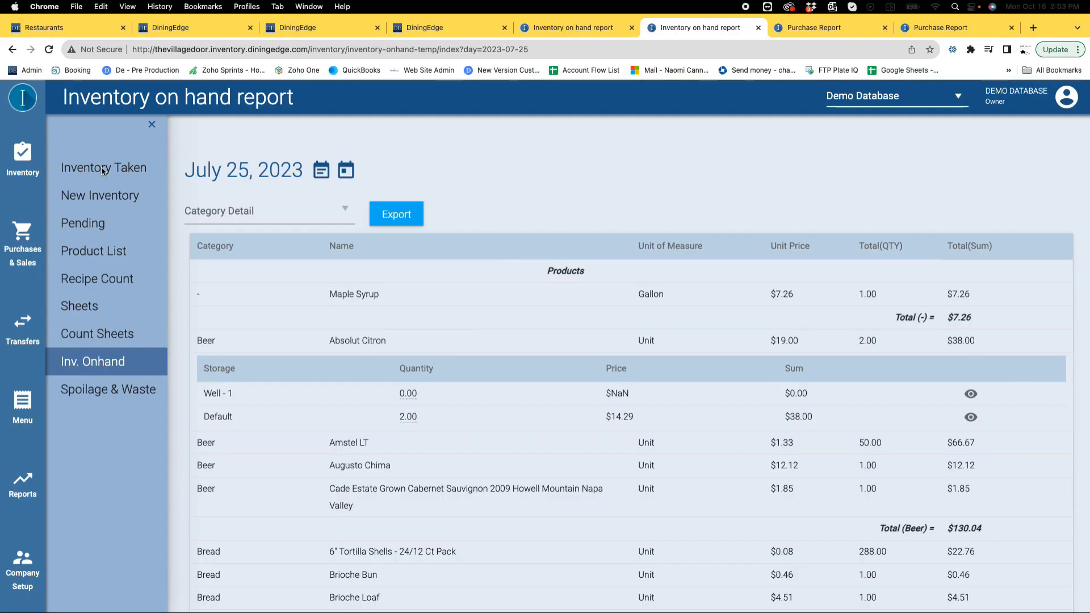
Start a new inventory and choose the Well - 1 storage under Main Bar.
{"action": "left_click", "coordinate": [102, 171]}
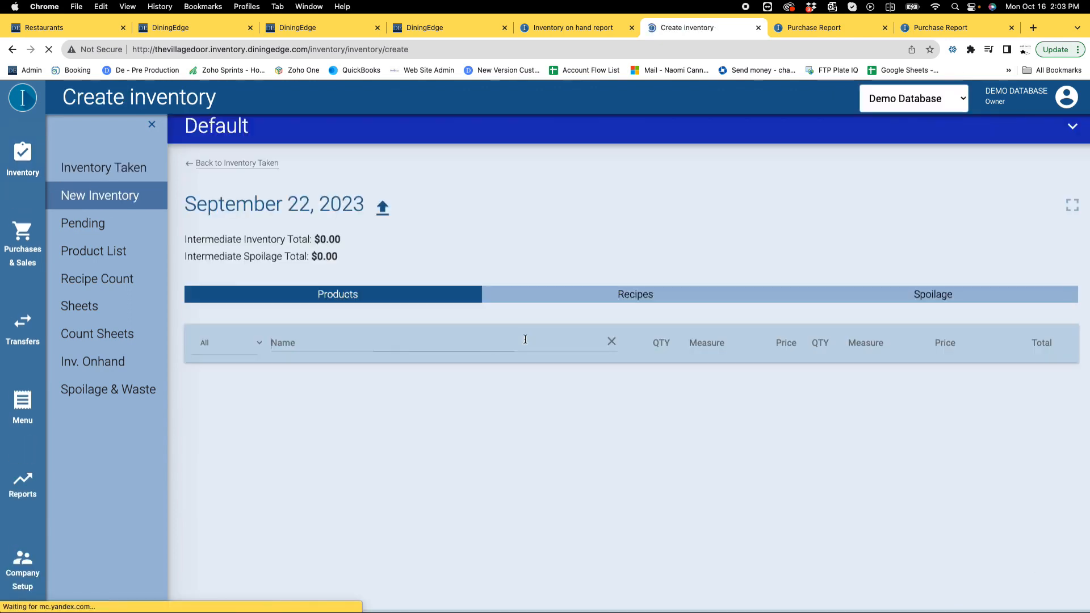
{"action": "left_click", "coordinate": [373, 141]}
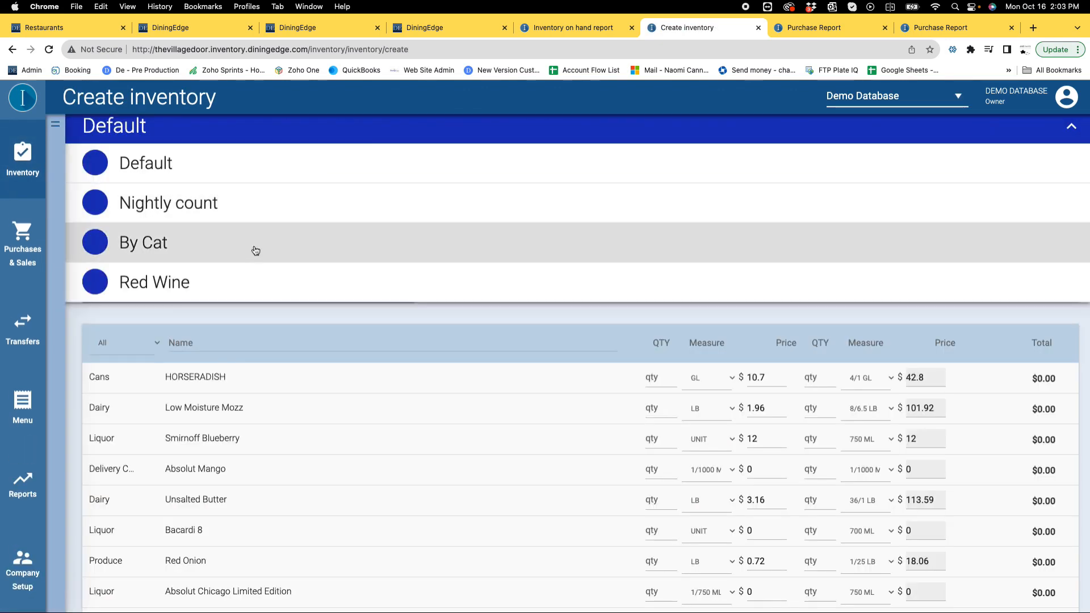
{"action": "scroll", "coordinate": [191, 439], "scroll_direction": "down", "scroll_amount": 5}
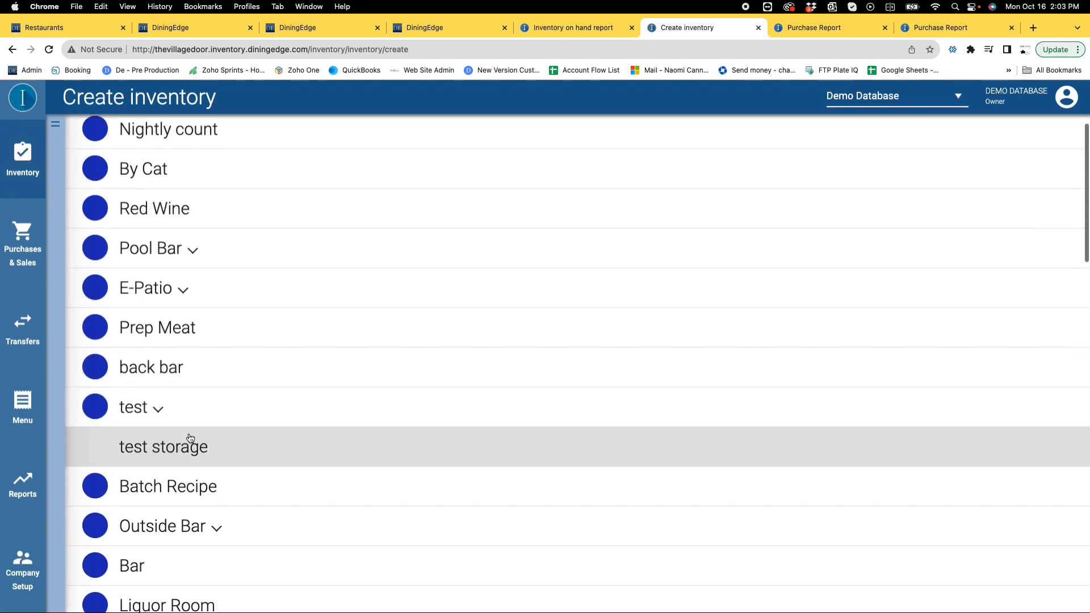
{"action": "scroll", "coordinate": [190, 438], "scroll_direction": "down", "scroll_amount": 3}
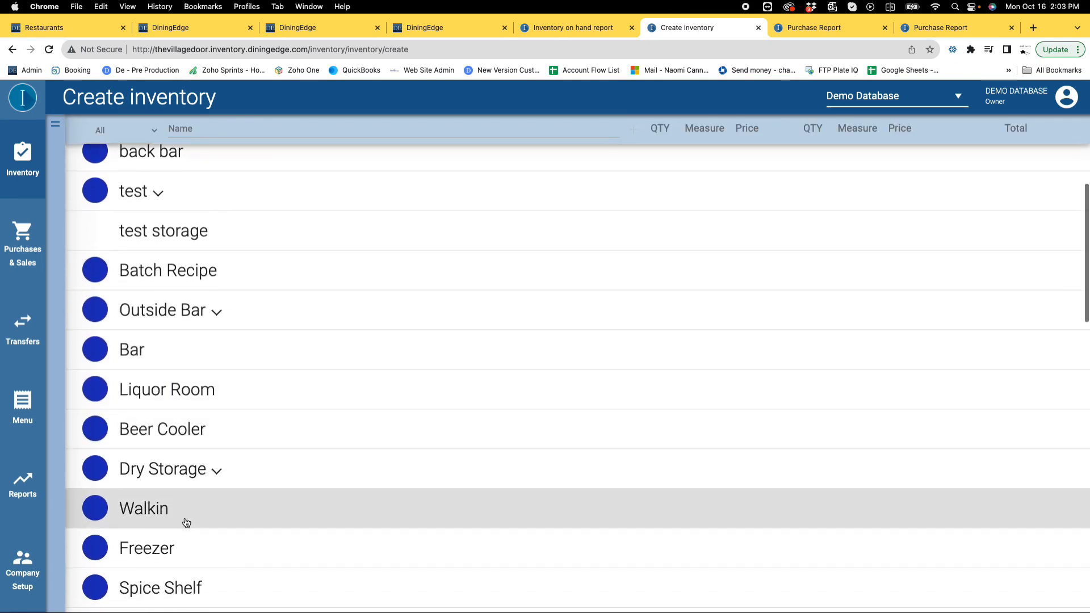
{"action": "left_click", "coordinate": [184, 537]}
{"action": "scroll", "coordinate": [184, 536], "scroll_direction": "down", "scroll_amount": 2}
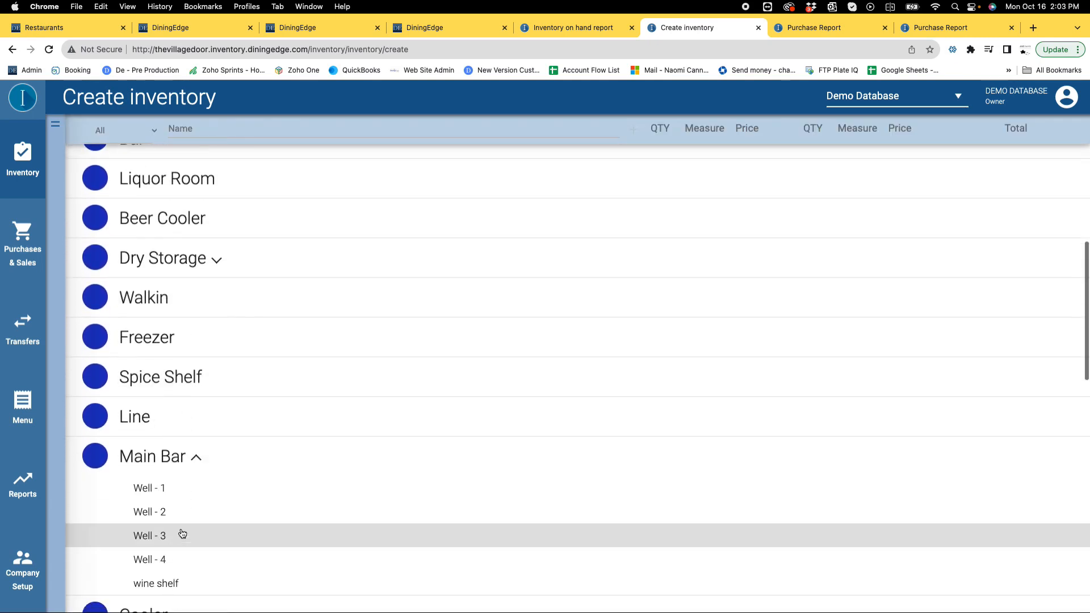
{"action": "left_click", "coordinate": [165, 493]}
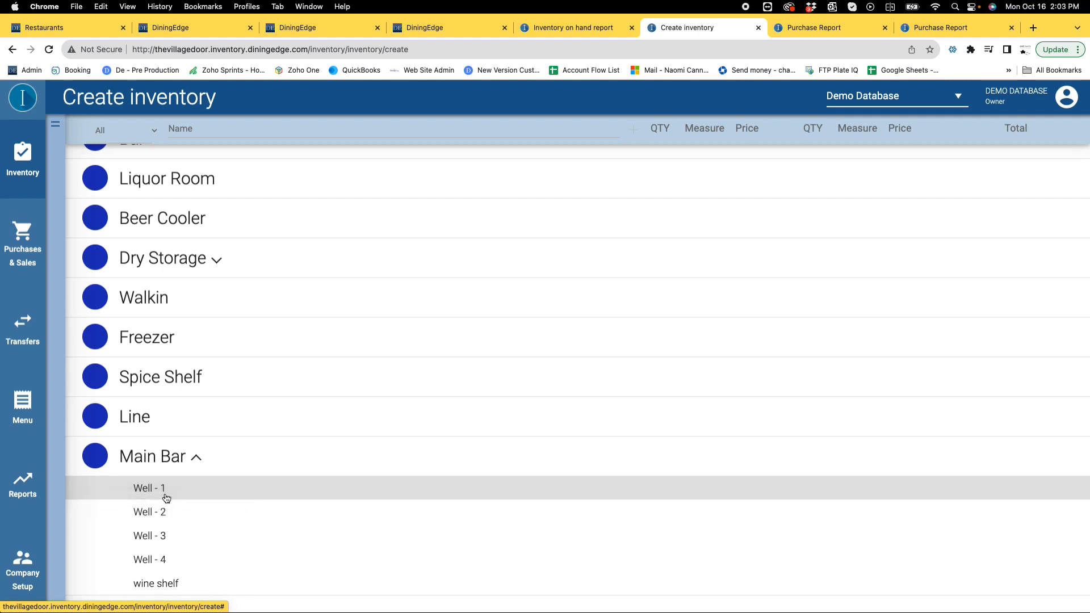
{"action": "scroll", "coordinate": [323, 352], "scroll_direction": "up", "scroll_amount": 9}
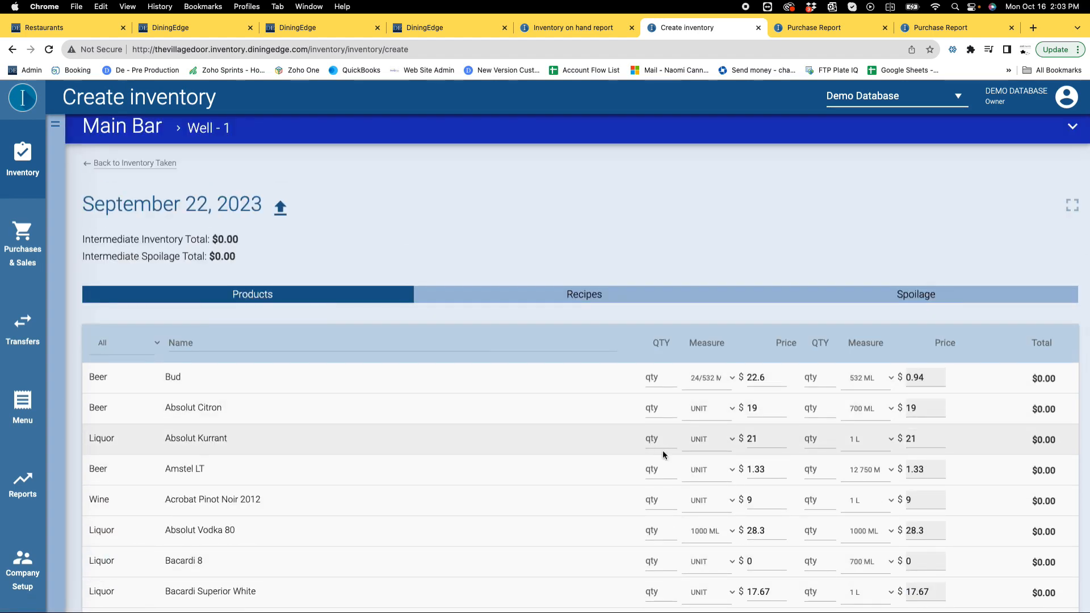
Enter a quantity of 1 UNIT for Absolut Citron and submit the inventory.
{"action": "left_click", "coordinate": [654, 410]}
{"action": "type", "text": "1"}
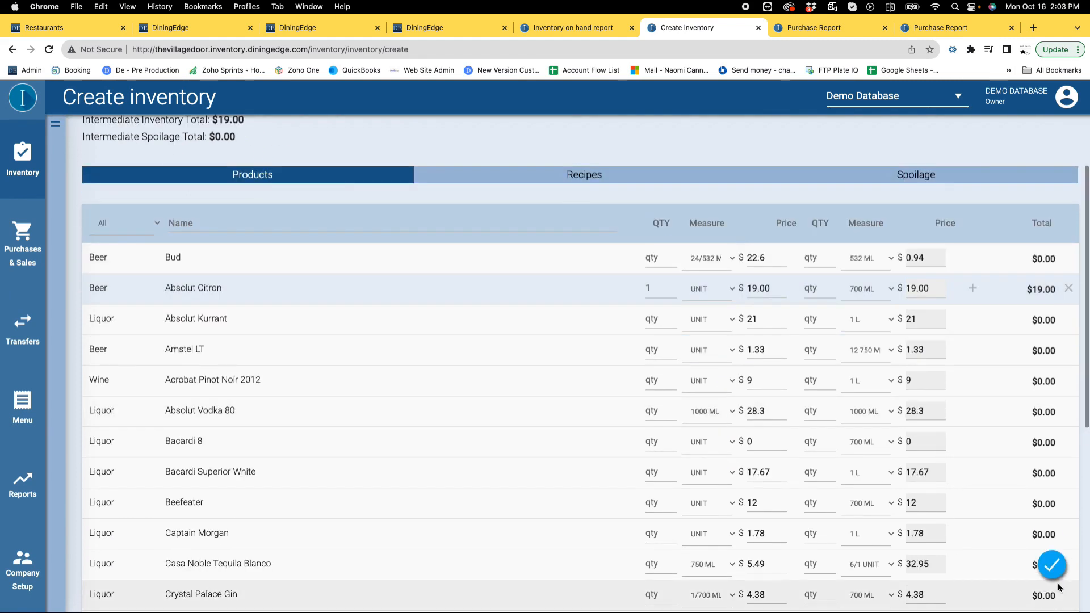
{"action": "left_click", "coordinate": [1052, 565]}
{"action": "left_click", "coordinate": [543, 448]}
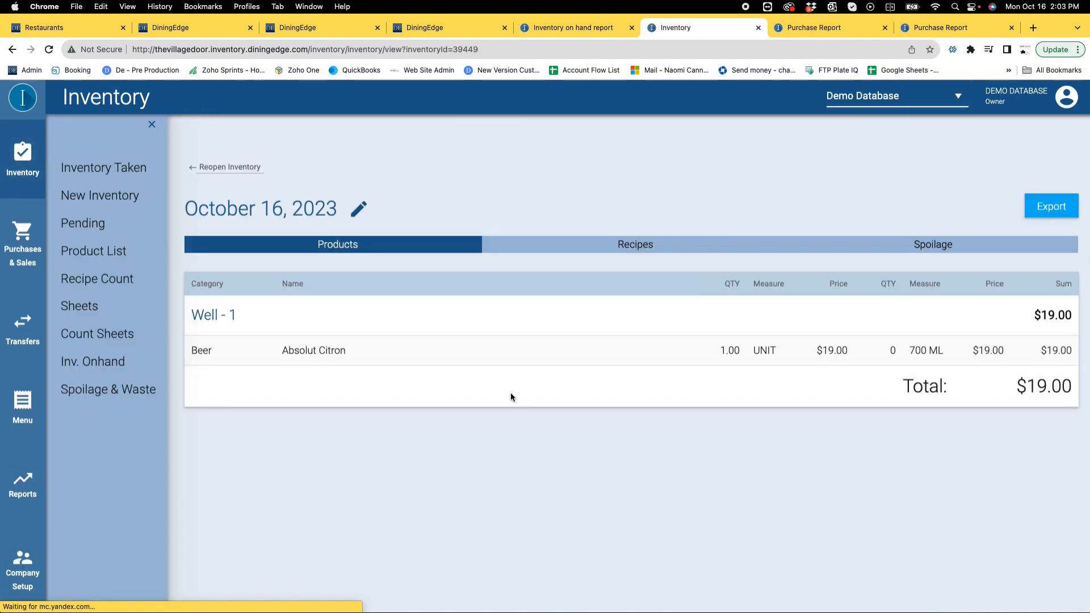
Set the new Well - 1 inventory's date to August 10, 2023, and go back to the open inventory on hand report.
{"action": "left_click", "coordinate": [359, 209]}
{"action": "left_click", "coordinate": [203, 239]}
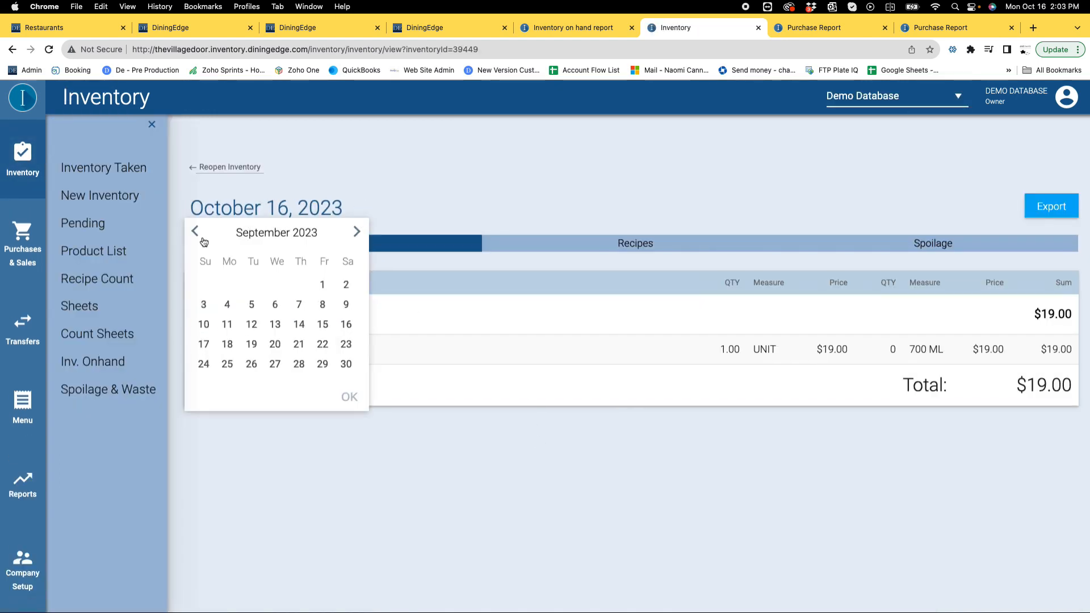
{"action": "left_click", "coordinate": [203, 239]}
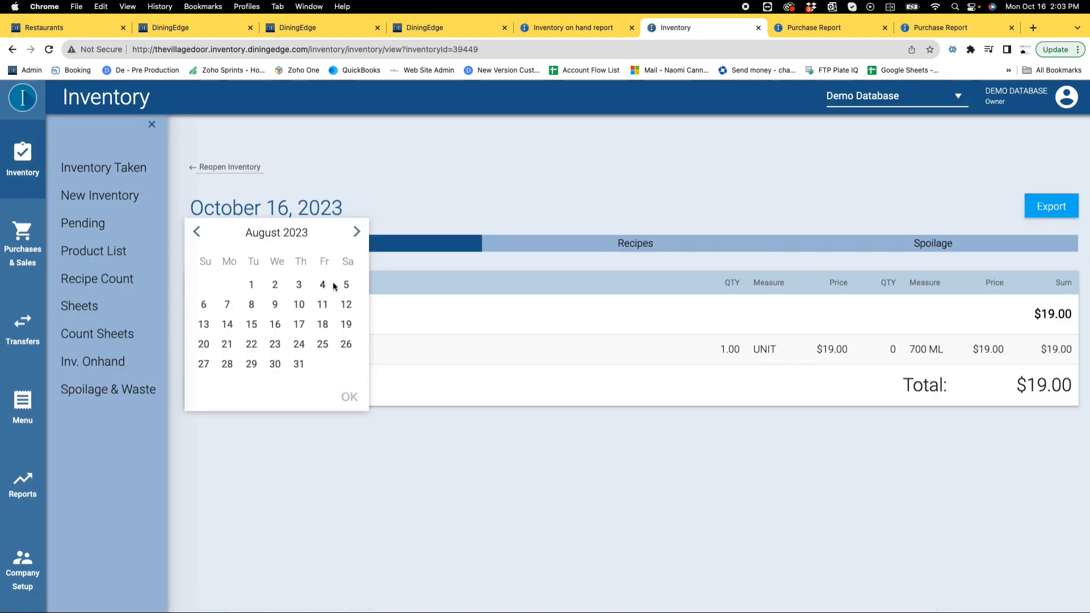
{"action": "left_click", "coordinate": [299, 304]}
{"action": "left_click", "coordinate": [349, 397]}
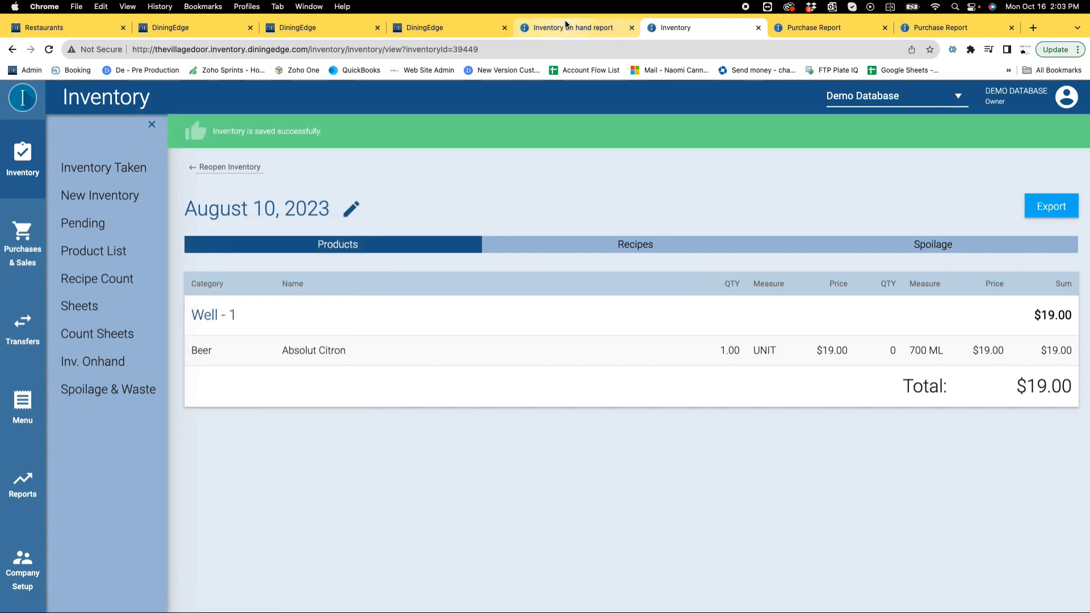
{"action": "left_click", "coordinate": [563, 29]}
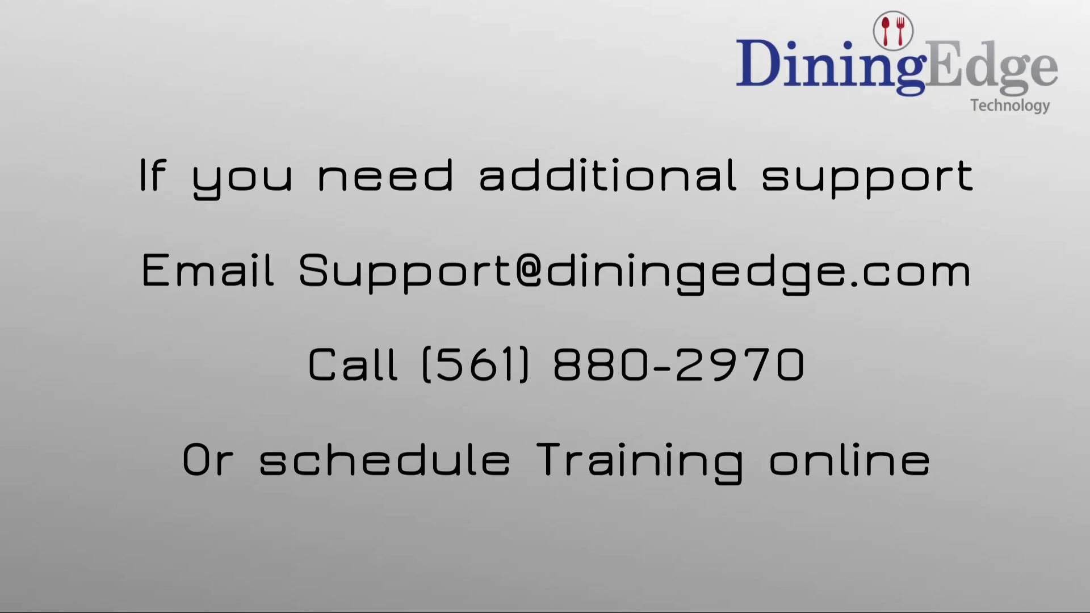